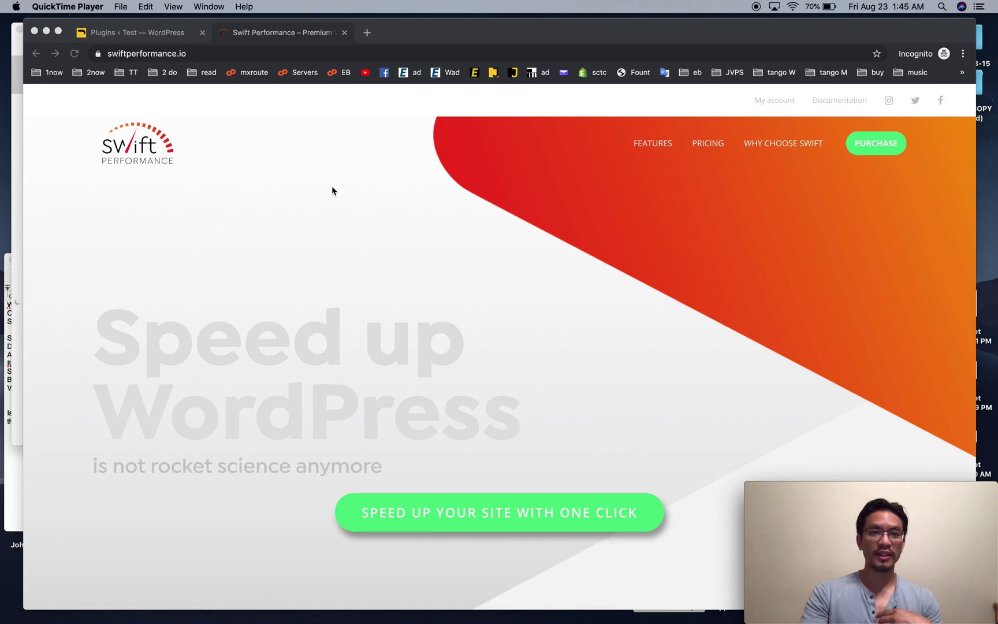
Search the installed plugins for 'swift performance' and activate Swift Performance Lite
click(179, 38)
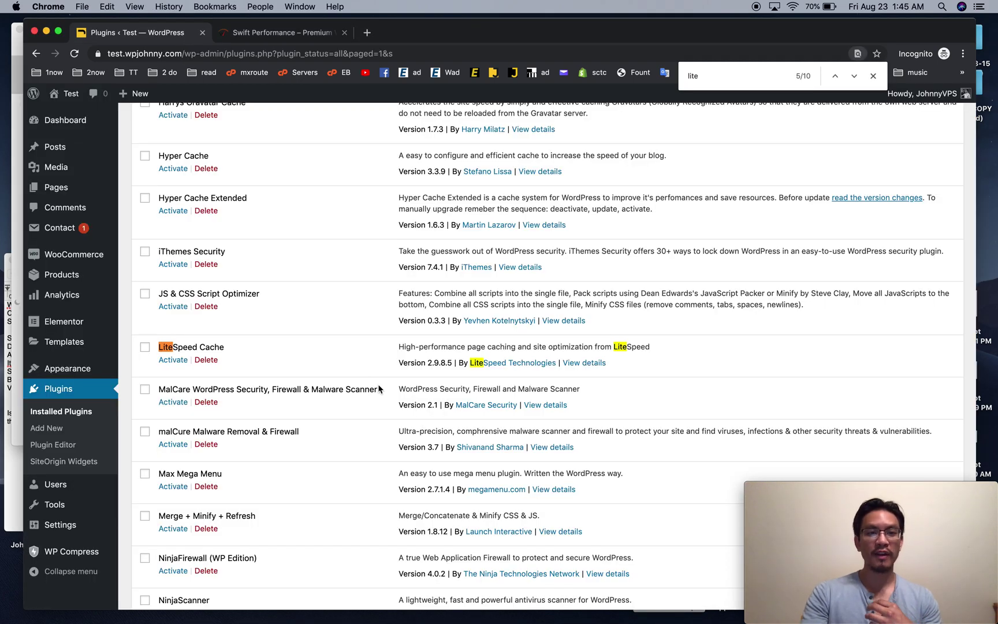
key(super+f)
text(swif)
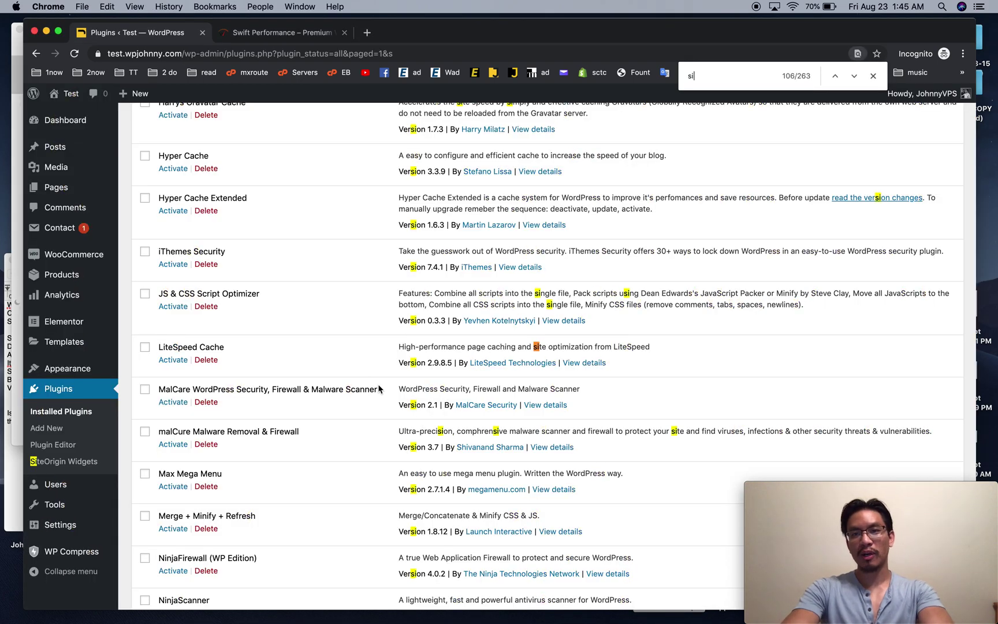
text(t )
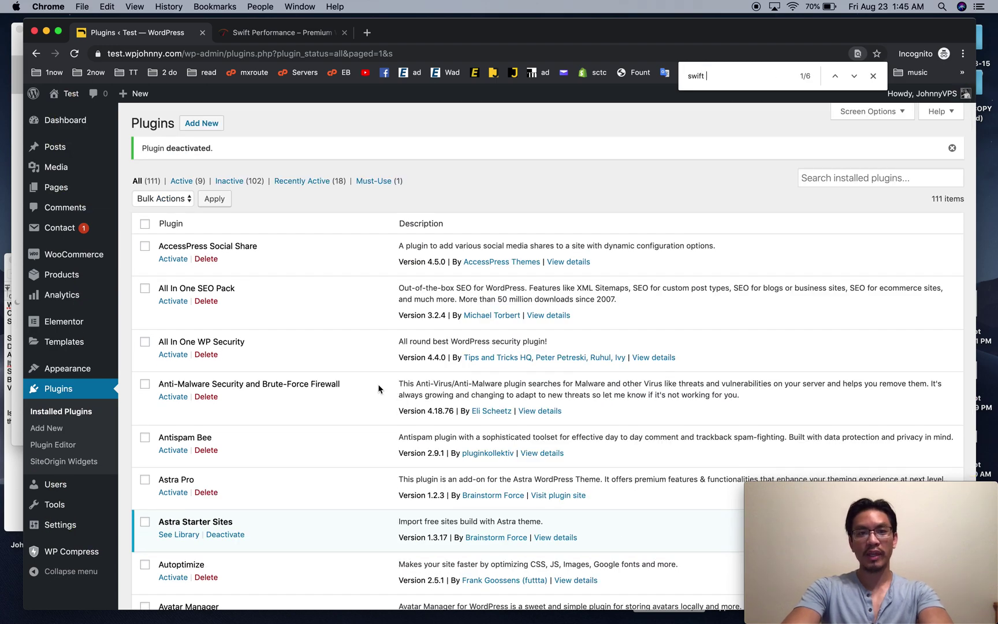
text(performa)
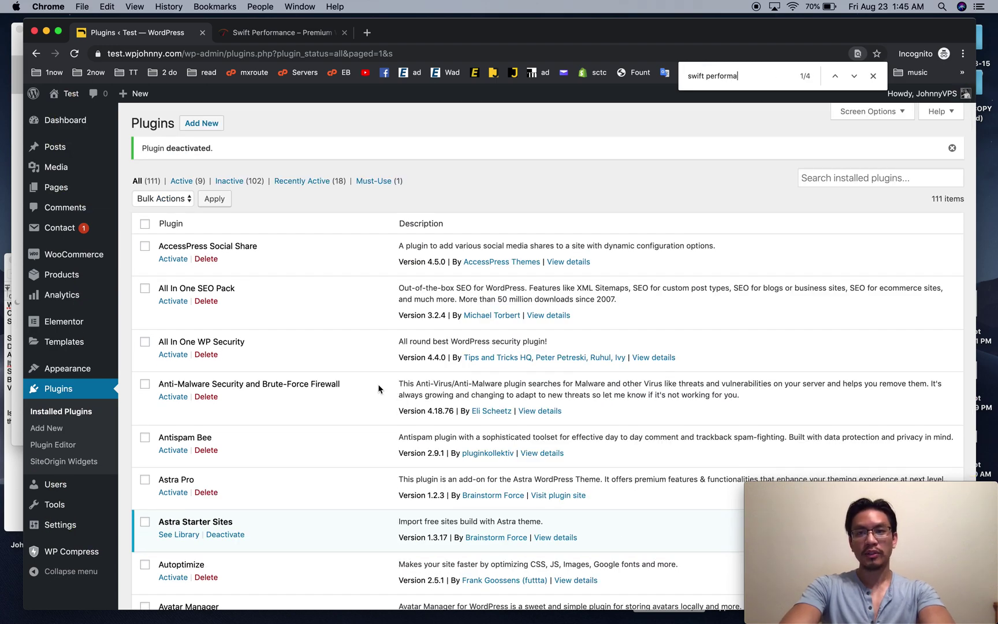
text(nce)
key(Return)
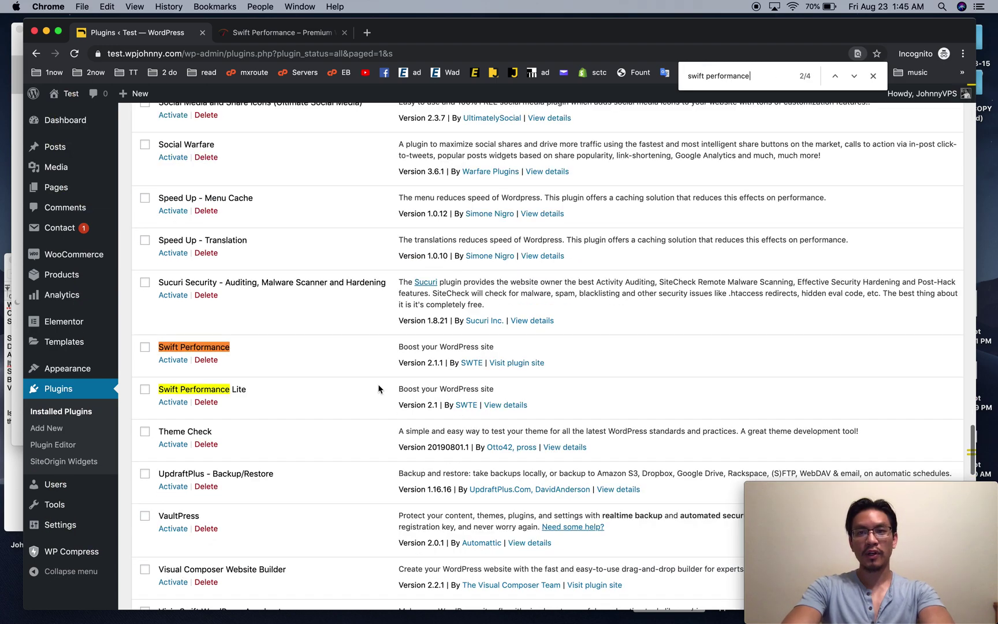
click(179, 401)
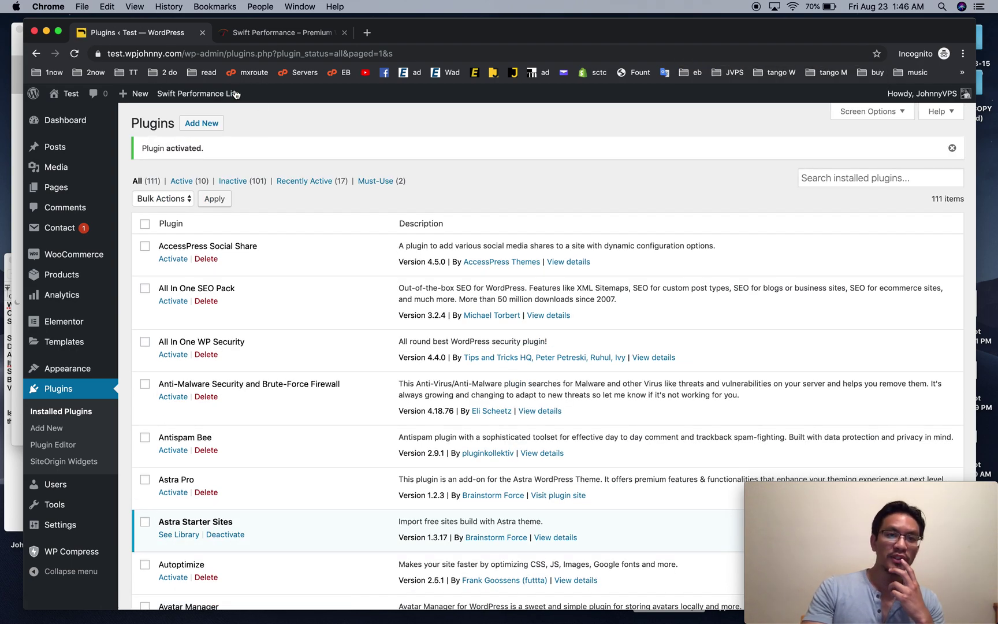
Run the Swift Performance Lite setup wizard and choose Manual Configuration
mouse_move(235, 95)
click(191, 177)
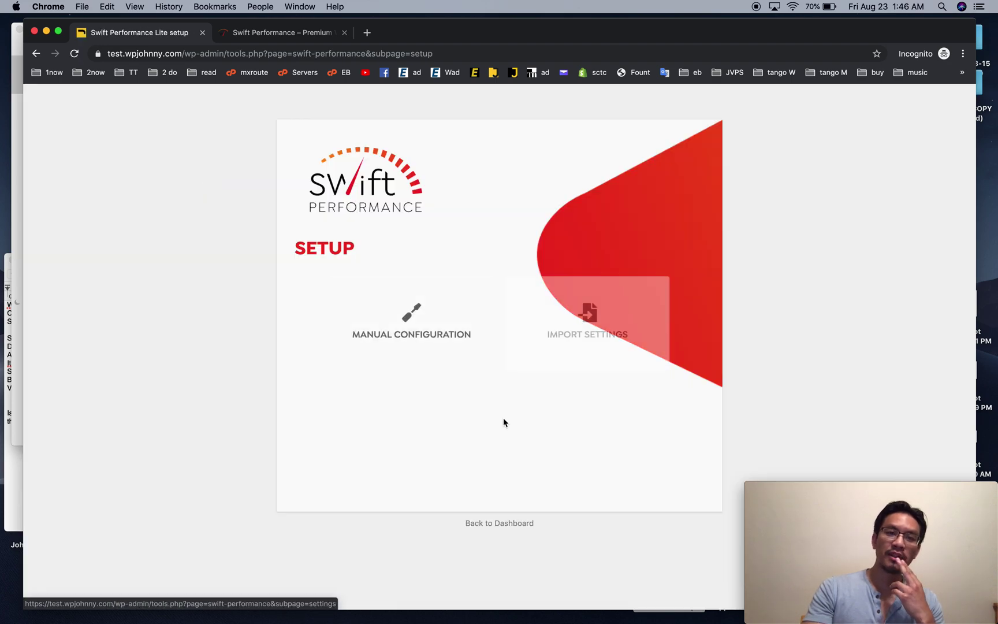
click(406, 319)
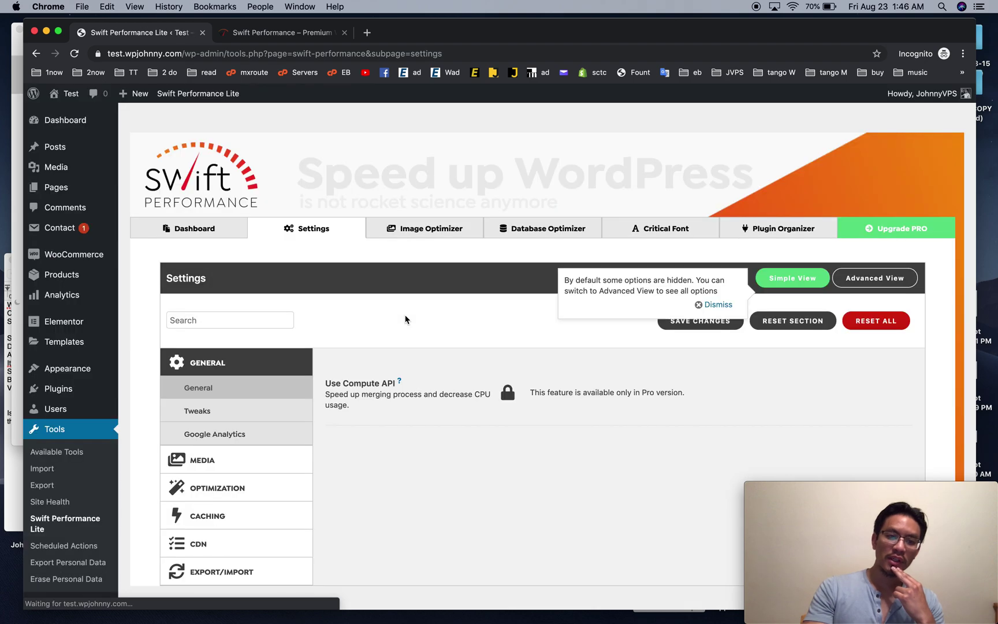
From the dashboard, open the Swift Performance Lite Settings page via the admin-bar menu
click(95, 120)
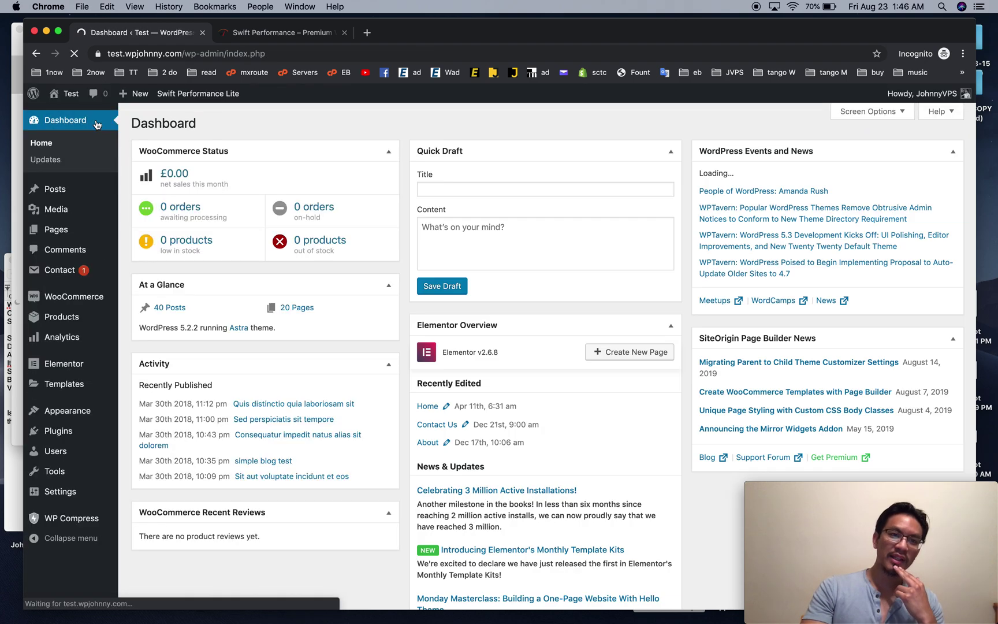
mouse_move(215, 101)
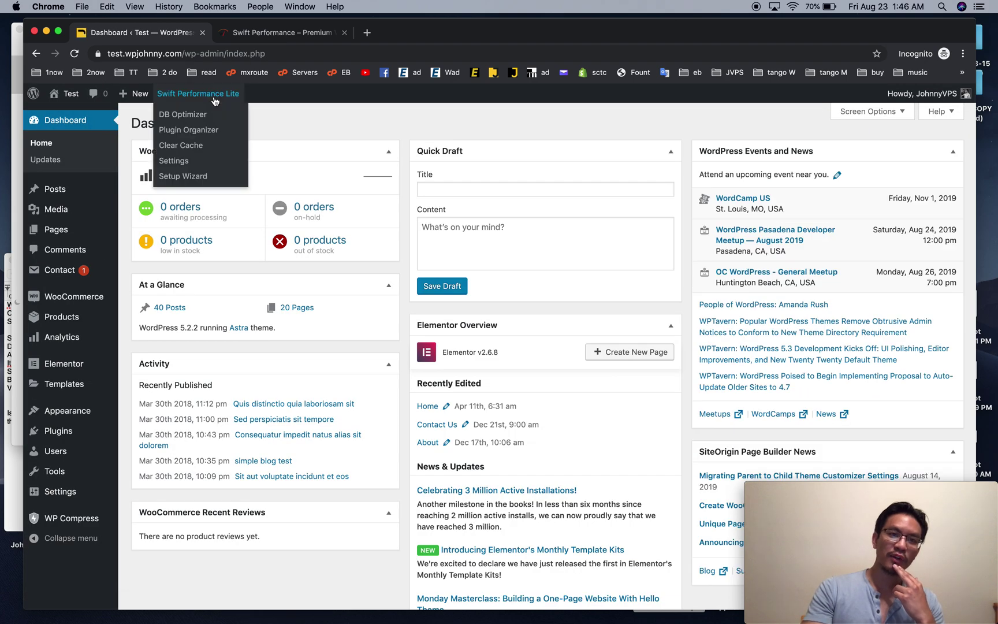
click(183, 161)
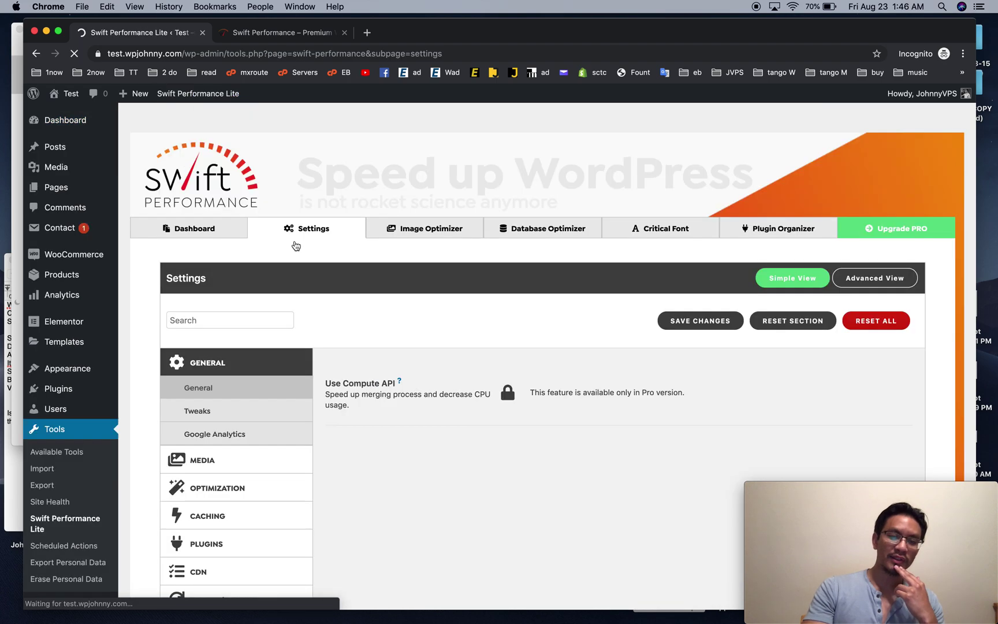
Dismiss the hidden-options tip, switch to Advanced View, and leave Prebuild Booster on
click(711, 304)
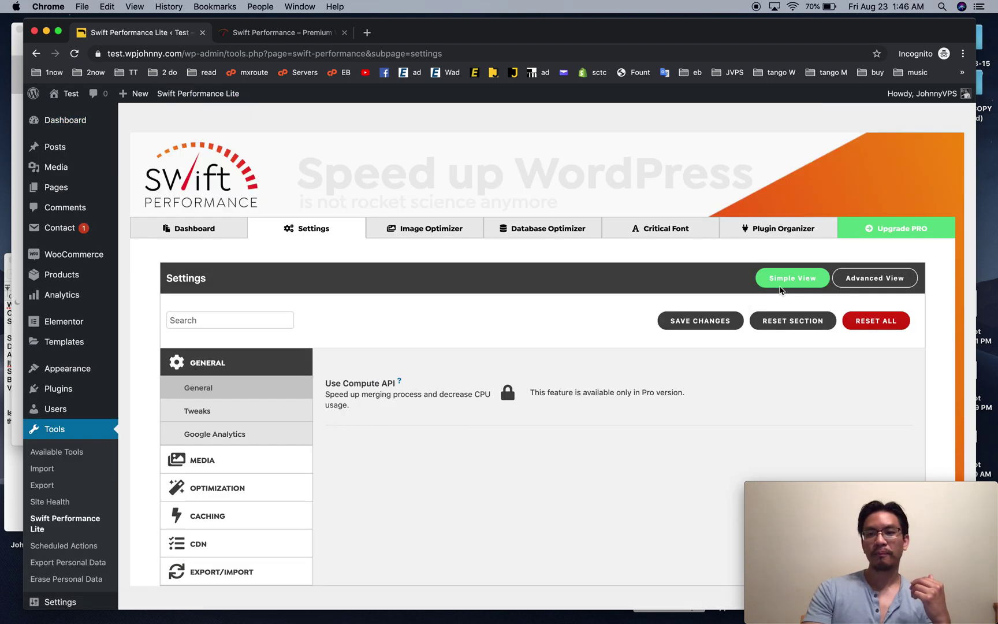
click(886, 279)
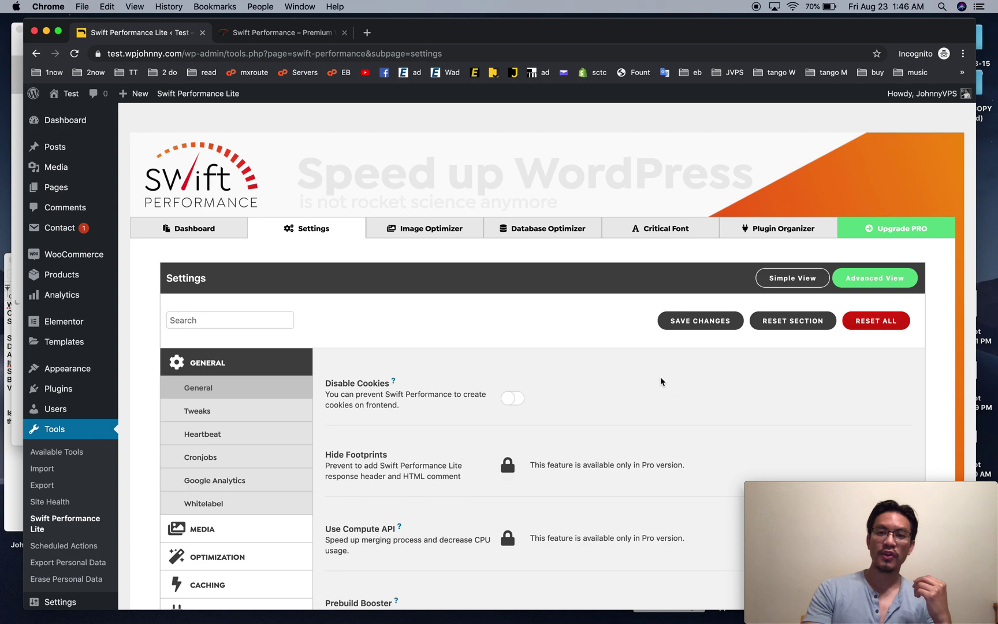
scroll(660, 378, down, 5)
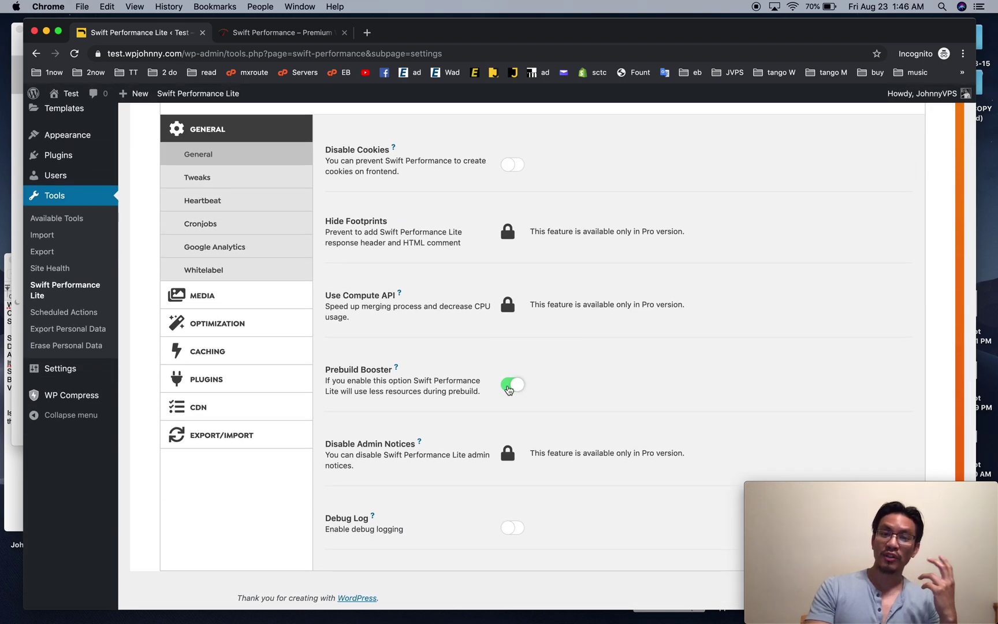
click(508, 390)
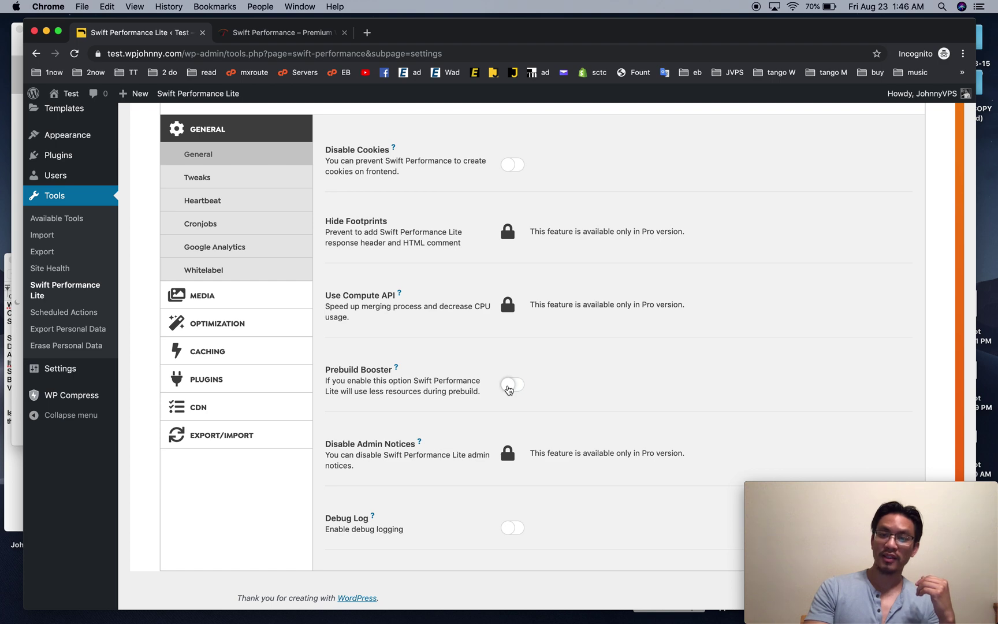
click(508, 390)
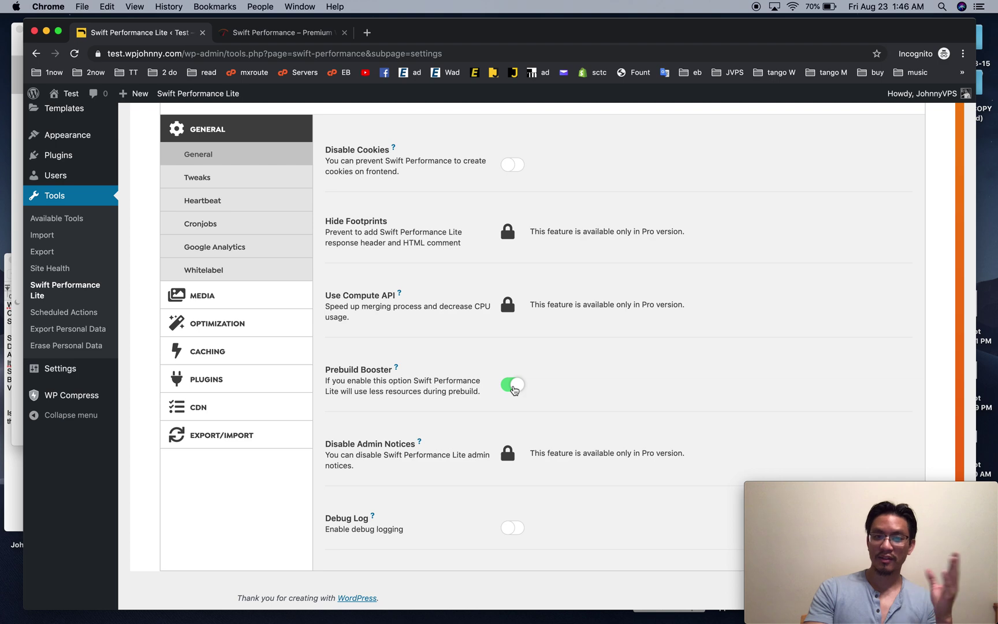
click(514, 391)
click(508, 383)
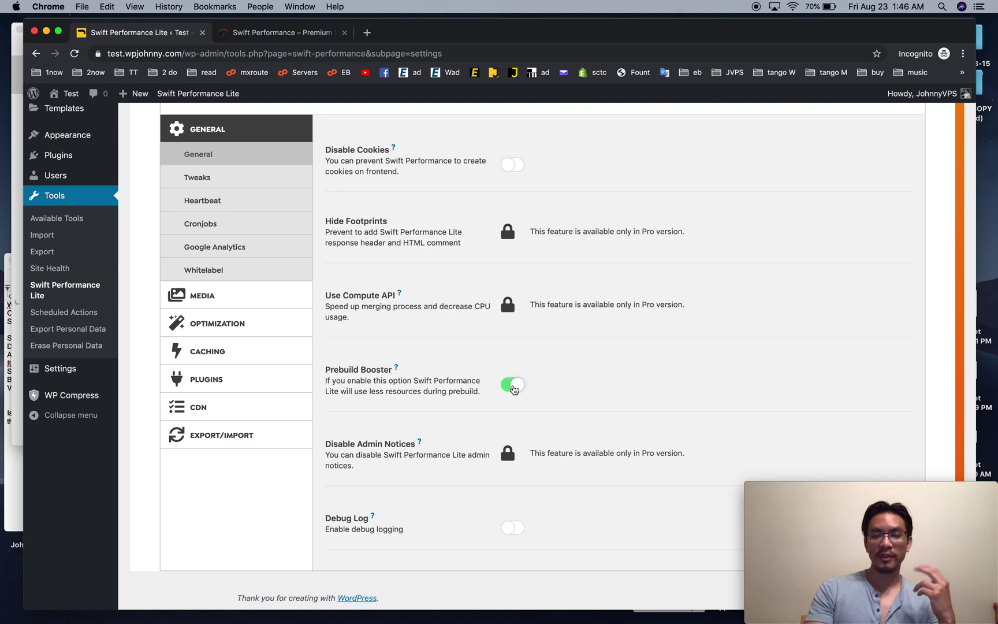
scroll(229, 234, up, 2)
Look at the General Tweaks custom htaccess editor, then bring up the Heartbeat options
click(225, 244)
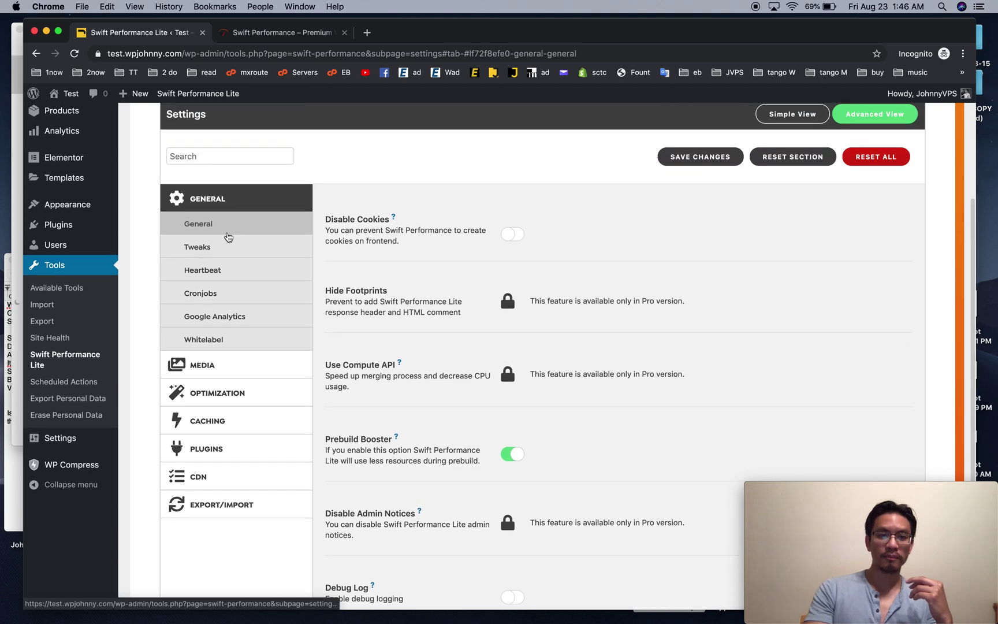
scroll(407, 293, down, 5)
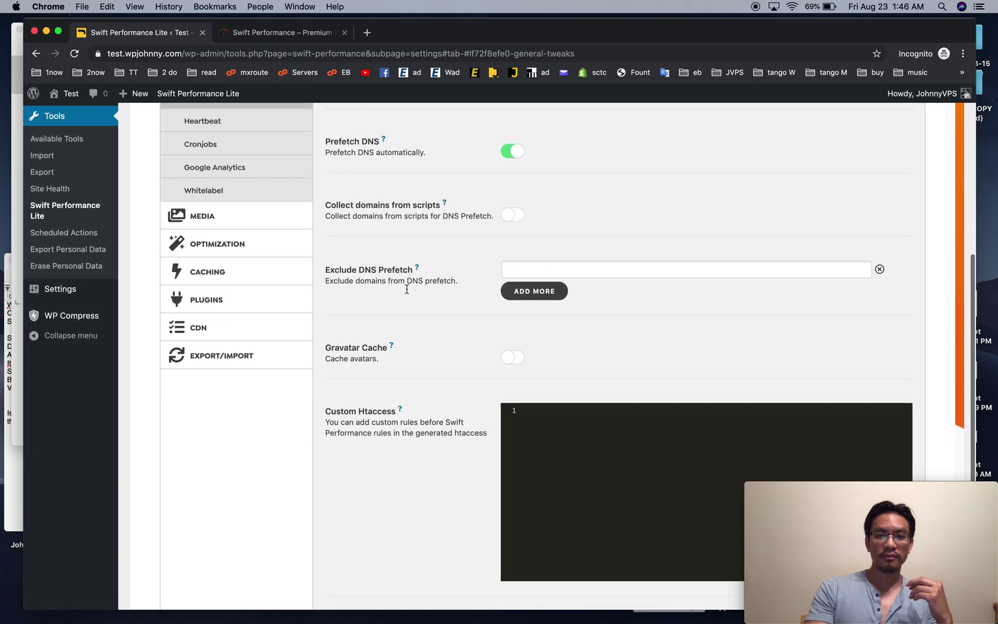
click(572, 362)
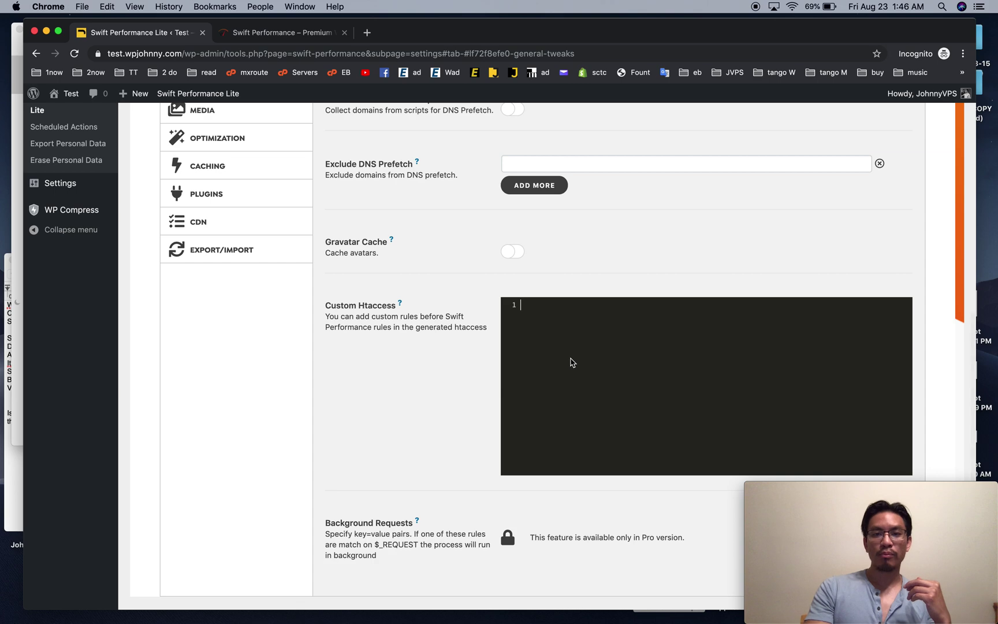
scroll(571, 361, up, 2)
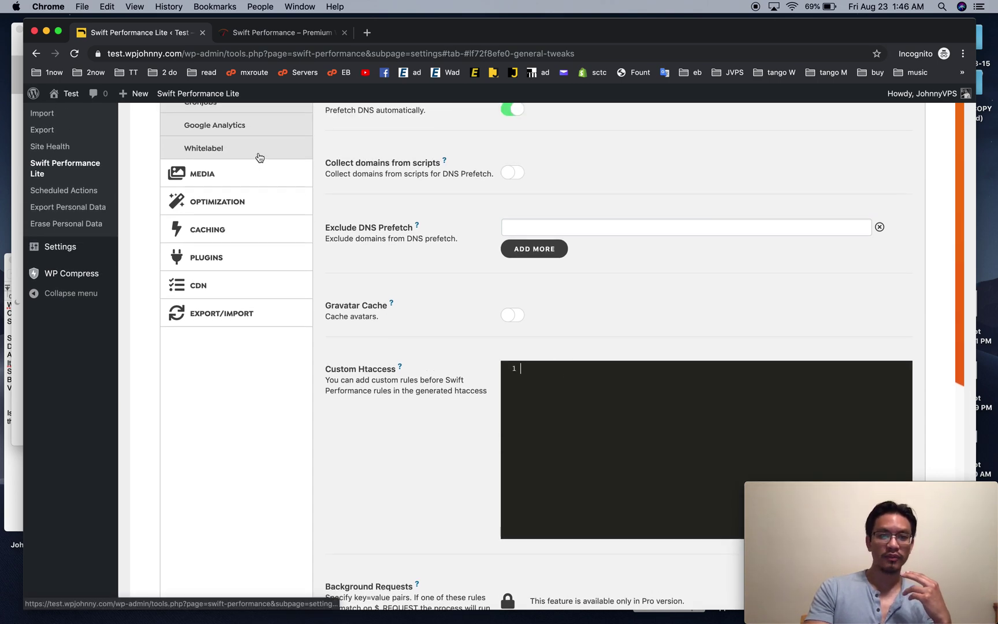
scroll(254, 165, up, 2)
click(234, 205)
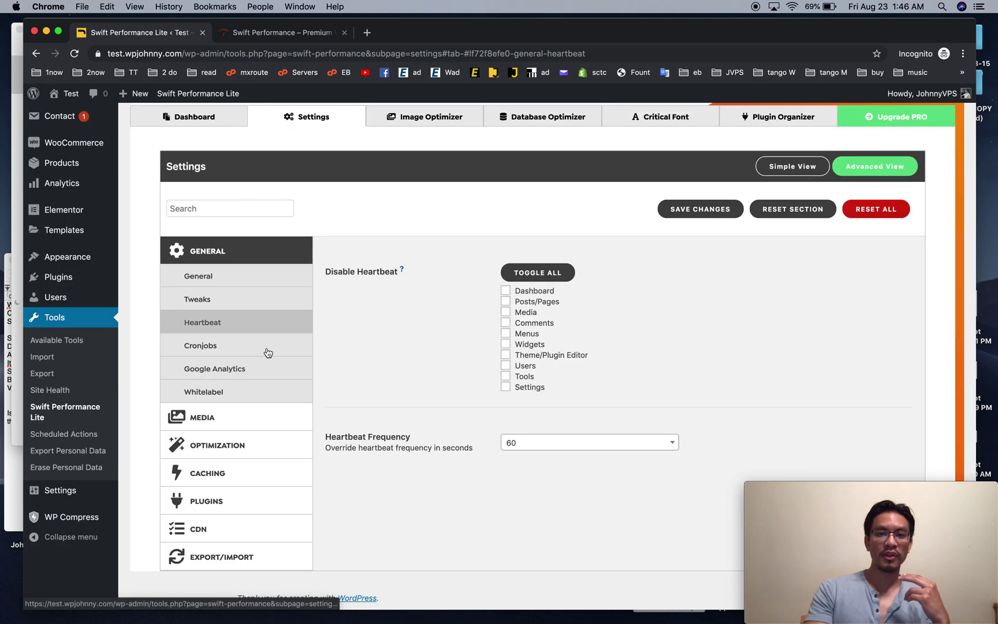
Disable heartbeat except on Posts/Pages and set heartbeat frequency to 300 seconds
click(522, 277)
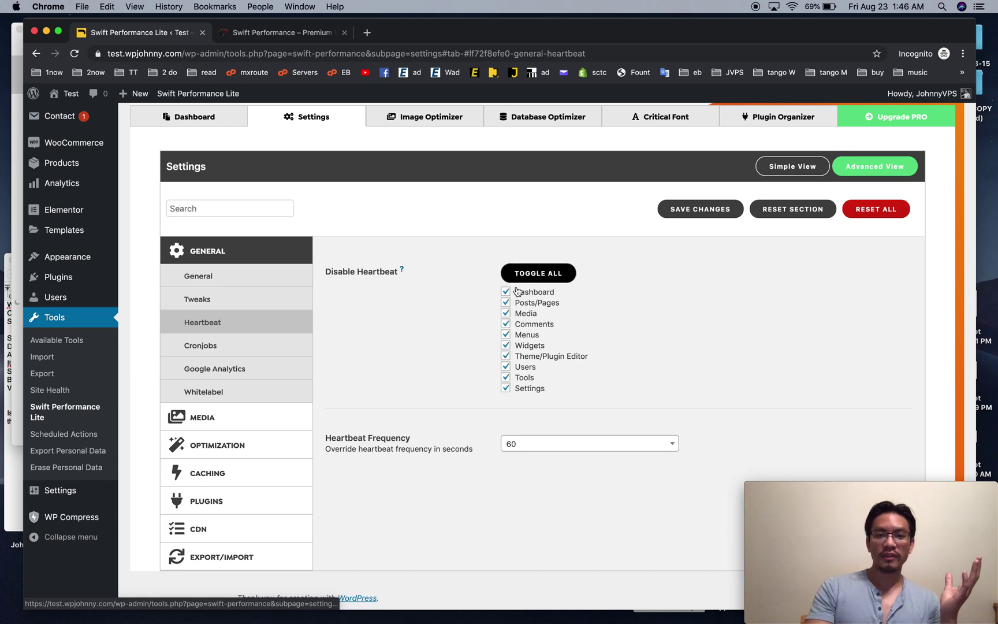
click(507, 302)
click(536, 444)
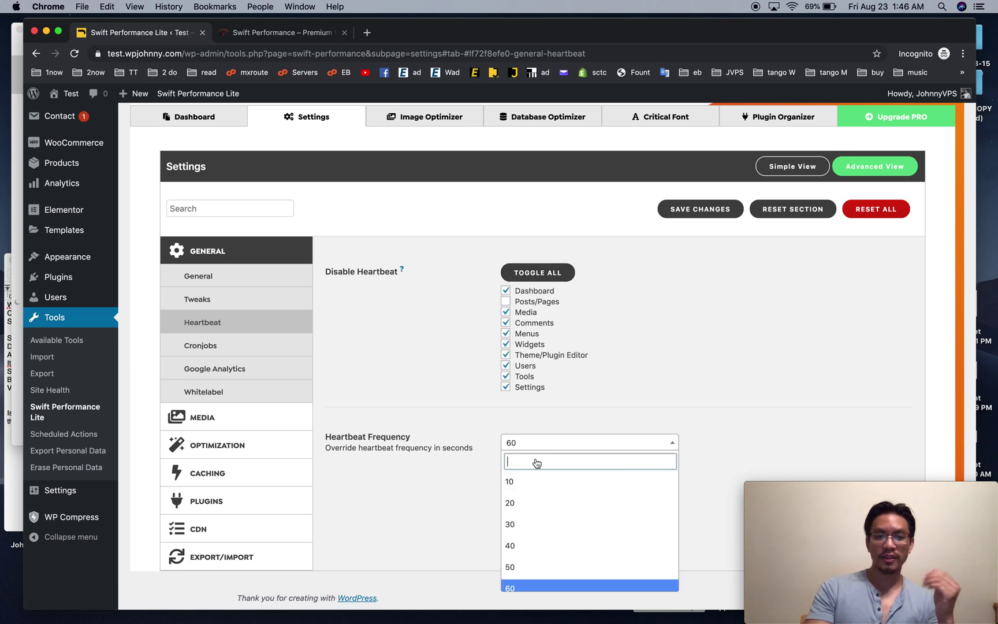
scroll(567, 580, down, 5)
scroll(565, 572, down, 2)
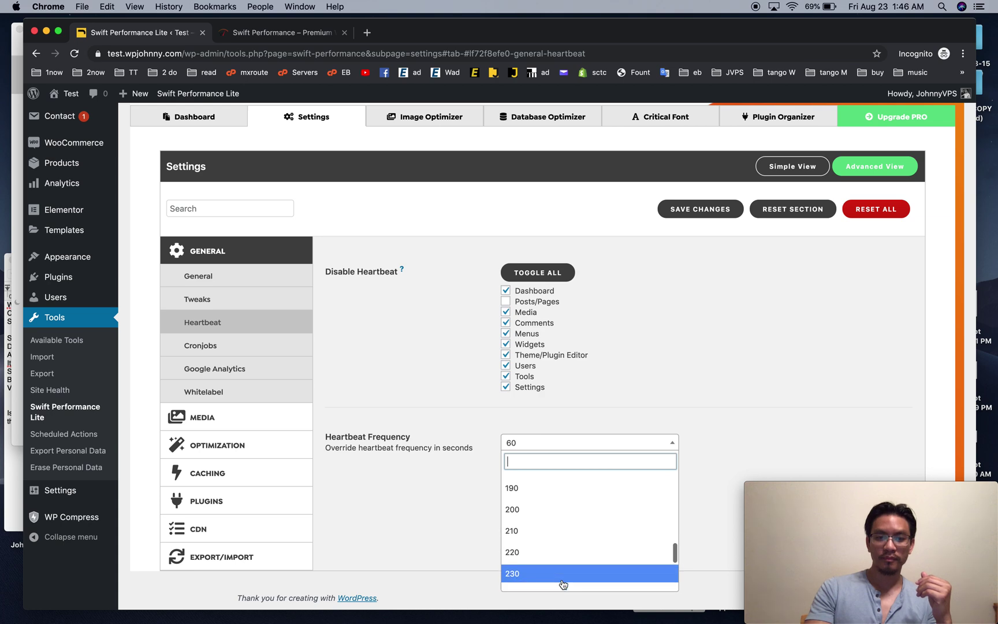
click(573, 535)
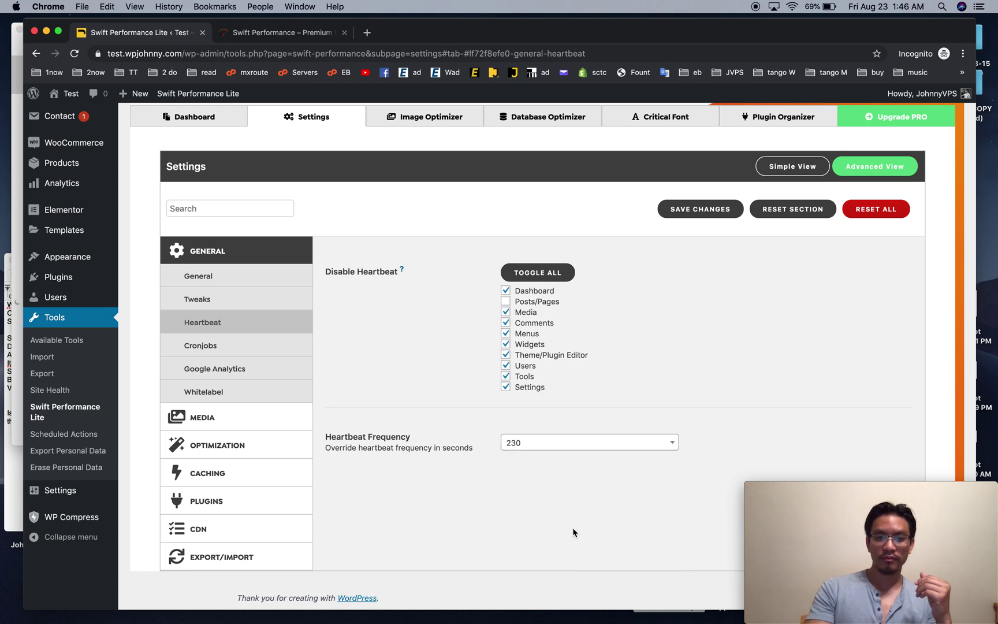
click(574, 445)
scroll(552, 520, down, 1)
click(542, 583)
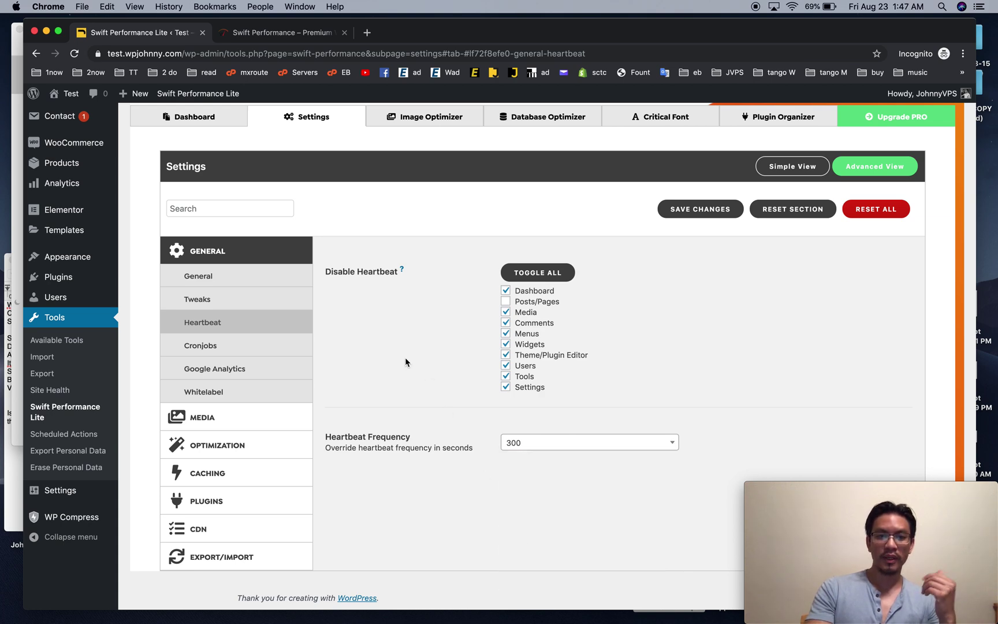
Browse the Cronjobs, Google Analytics and Whitelabel settings, ending at Media Images
click(280, 340)
click(250, 368)
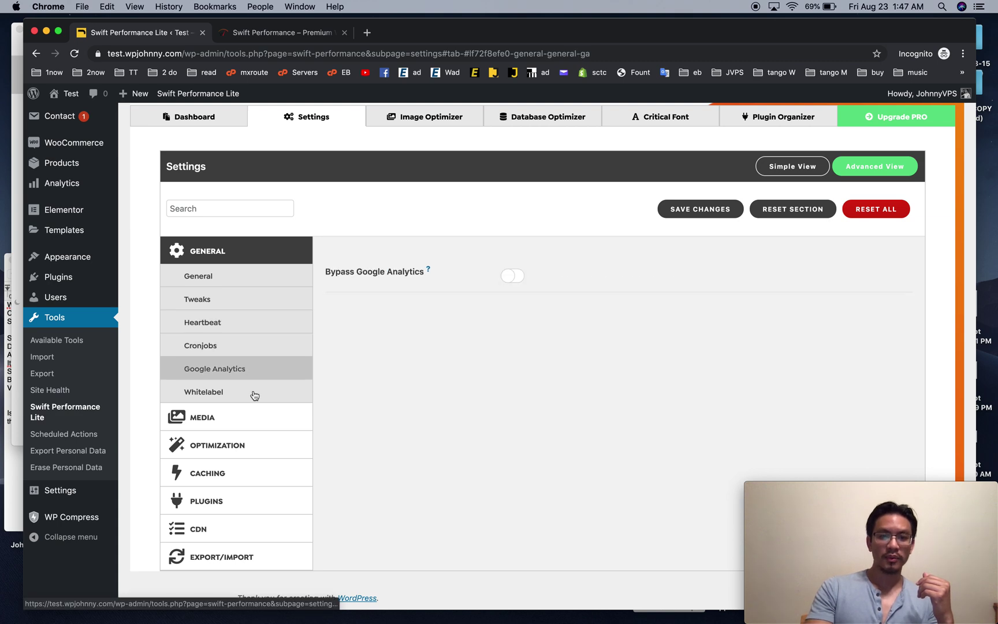
click(270, 393)
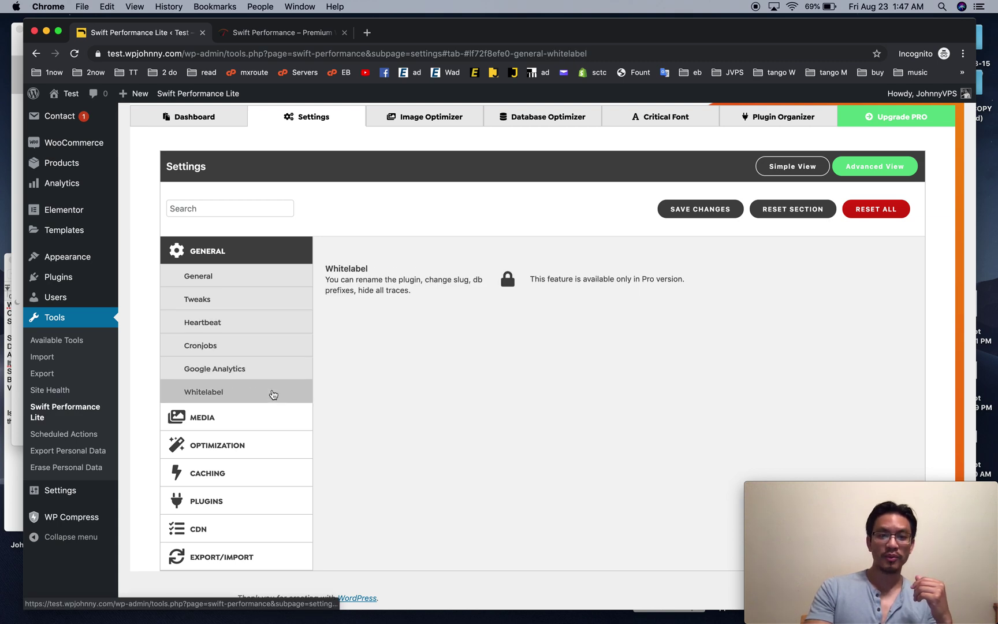
click(271, 430)
Under Media Embeds, enable Lazy Load Iframes and Load Iframes on User Interaction
scroll(272, 426, down, 5)
scroll(515, 389, up, 2)
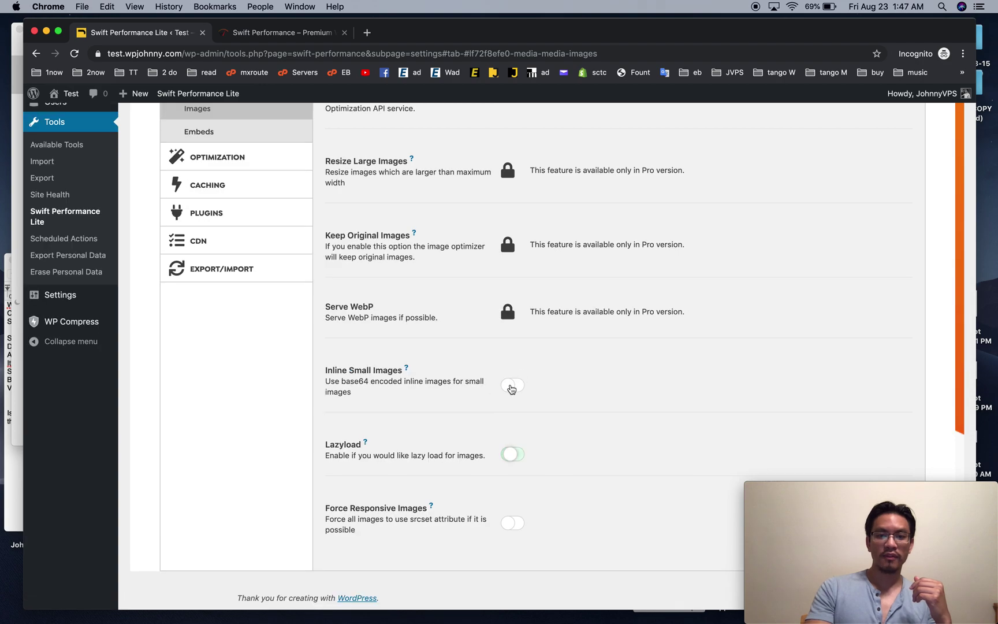
scroll(412, 463, up, 4)
click(247, 361)
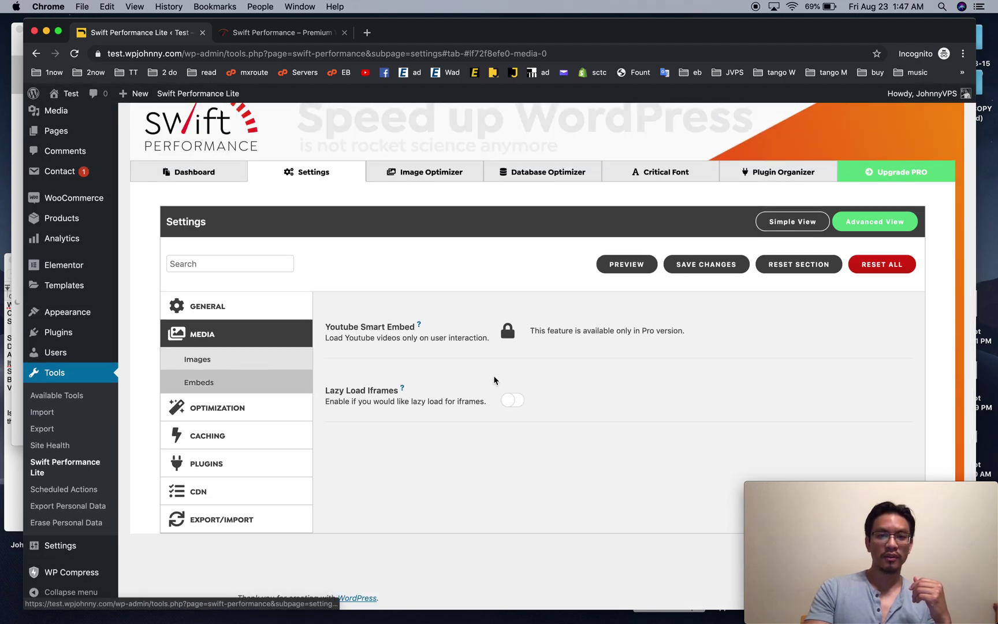
click(512, 399)
scroll(511, 416, down, 1)
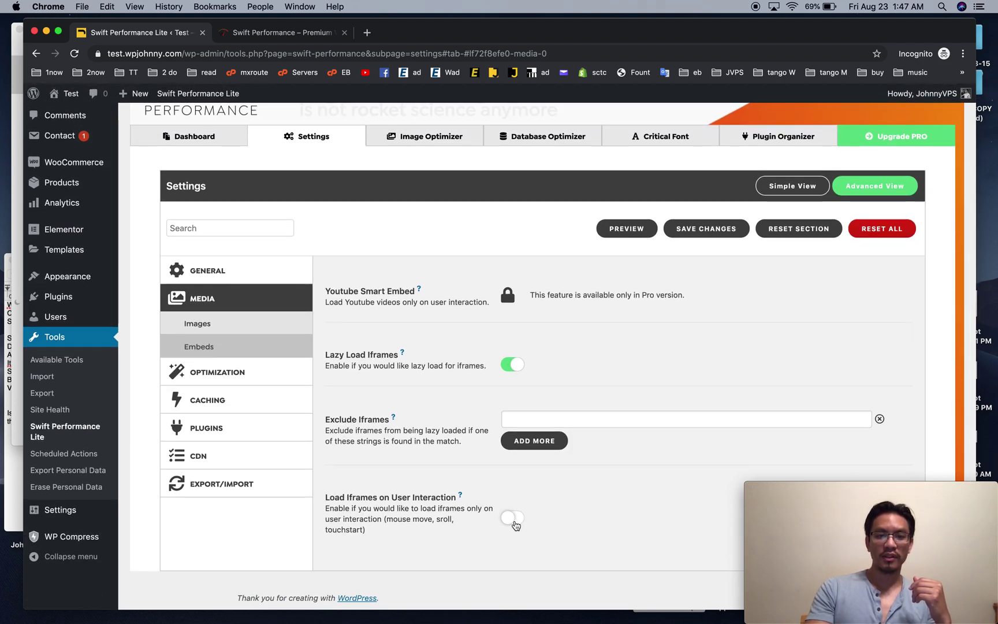
click(514, 522)
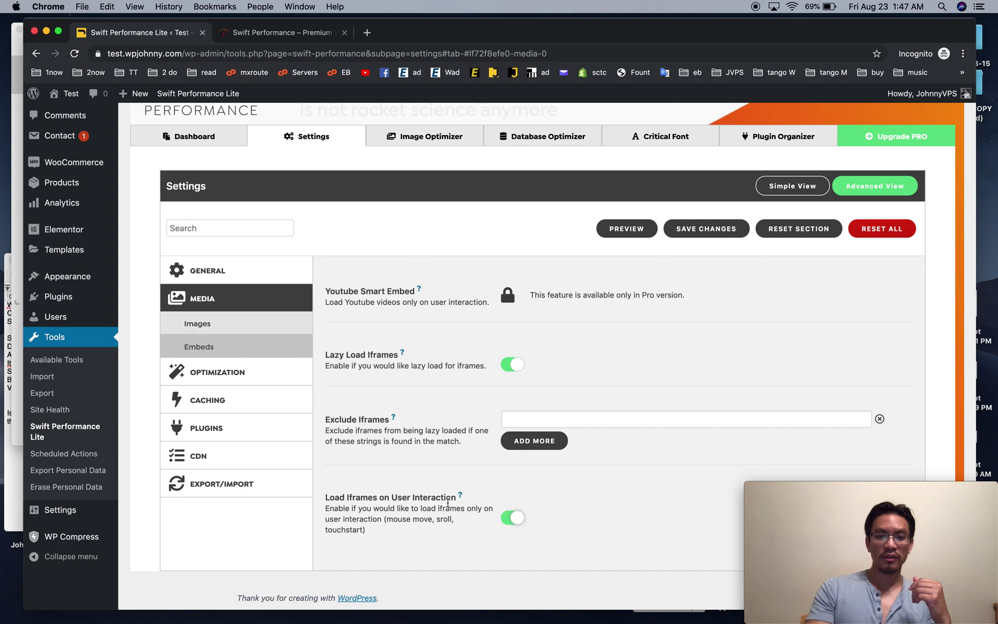
Turn off Fix Invalid HTML in the general optimization settings
click(274, 378)
scroll(433, 401, down, 3)
click(501, 459)
scroll(446, 513, down, 5)
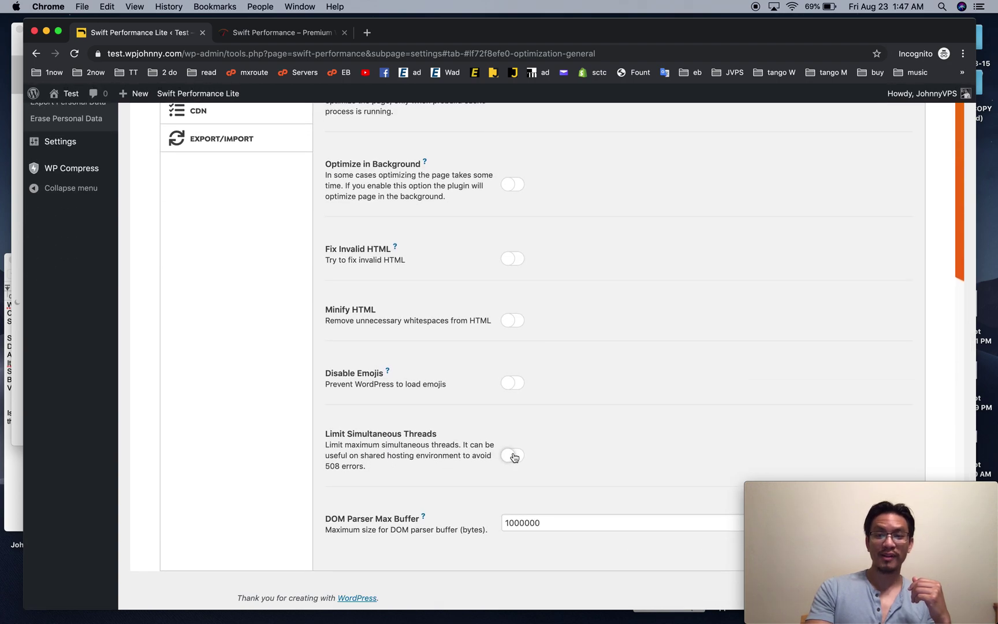
scroll(469, 433, up, 10)
scroll(468, 432, down, 3)
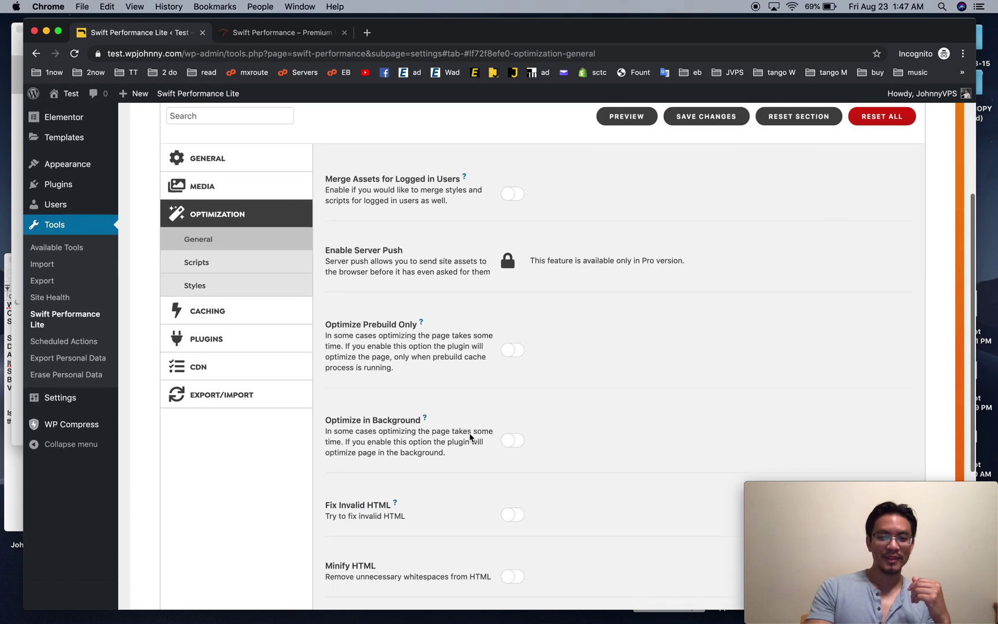
scroll(470, 437, down, 3)
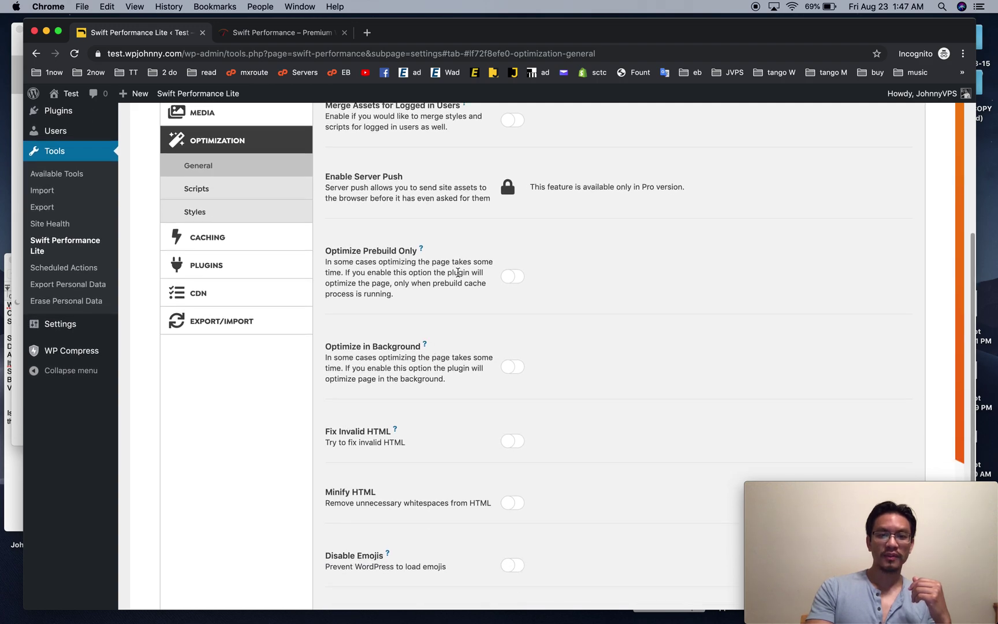
scroll(458, 272, up, 6)
scroll(412, 390, down, 8)
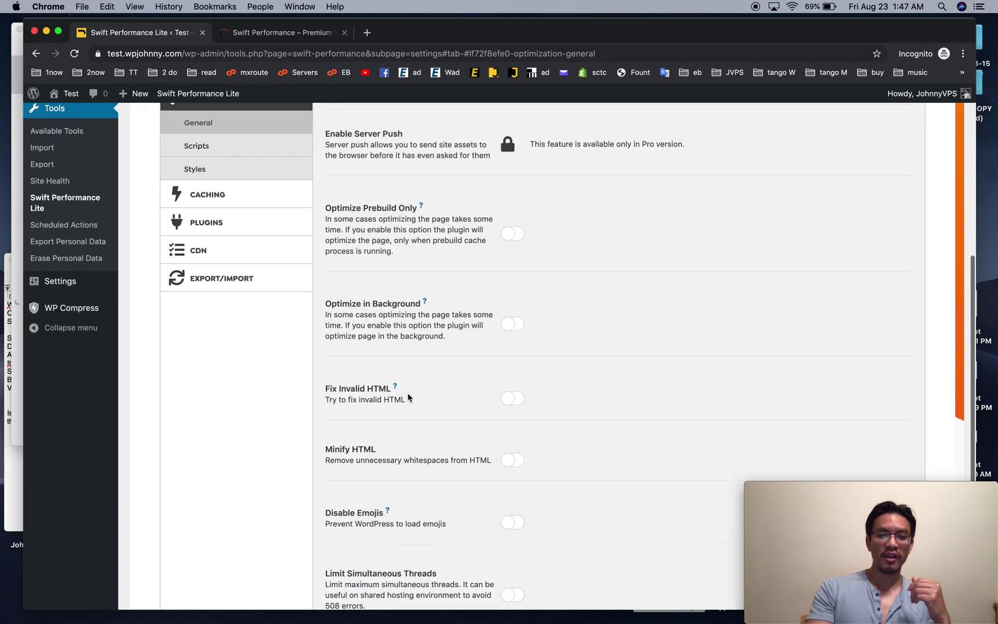
scroll(408, 397, down, 2)
scroll(220, 242, up, 3)
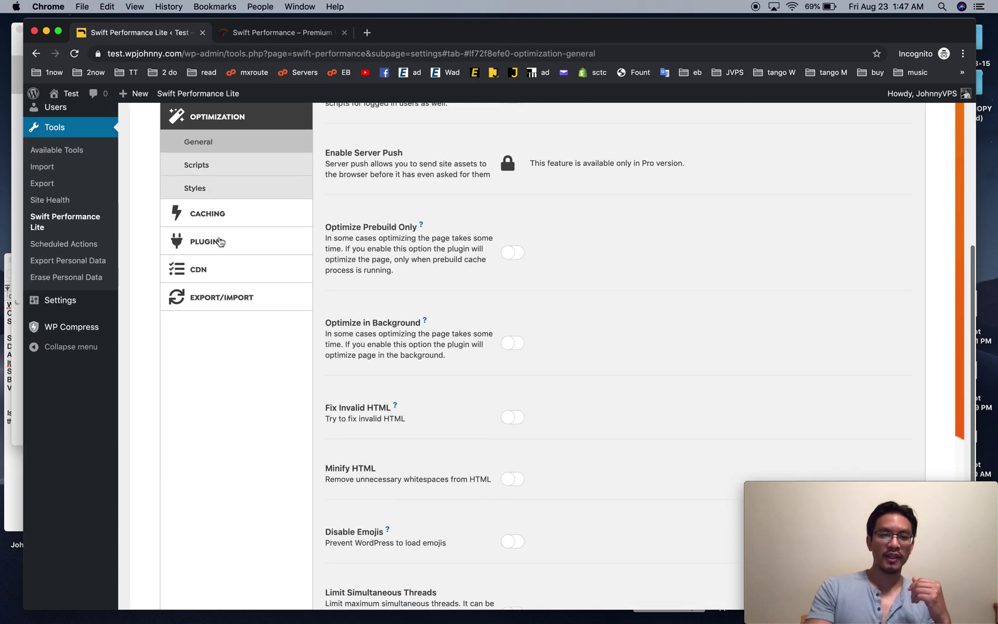
Look through the Scripts and Styles optimization options, then the caching settings
click(226, 169)
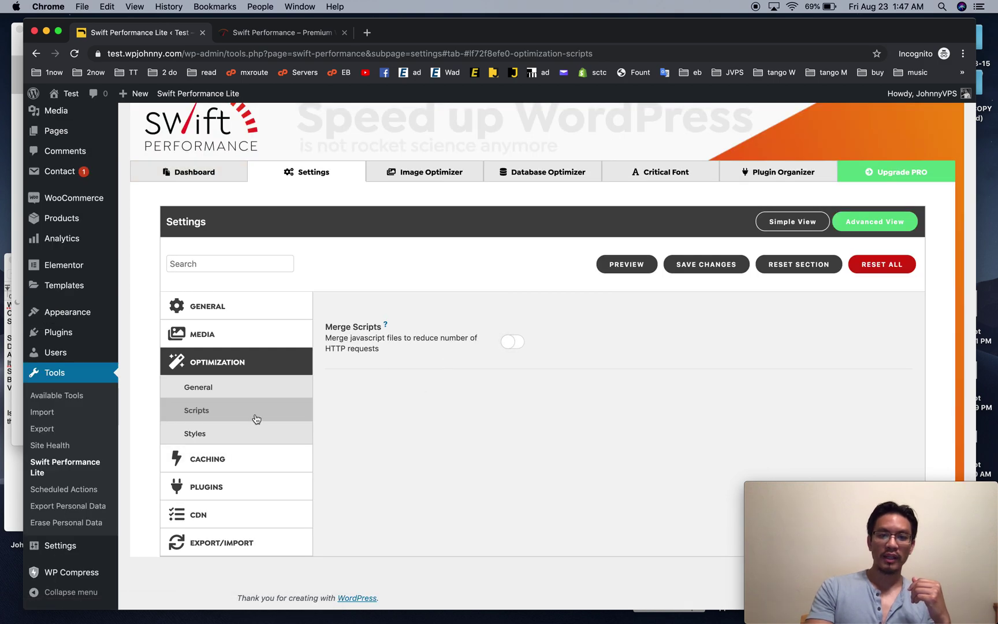
click(239, 438)
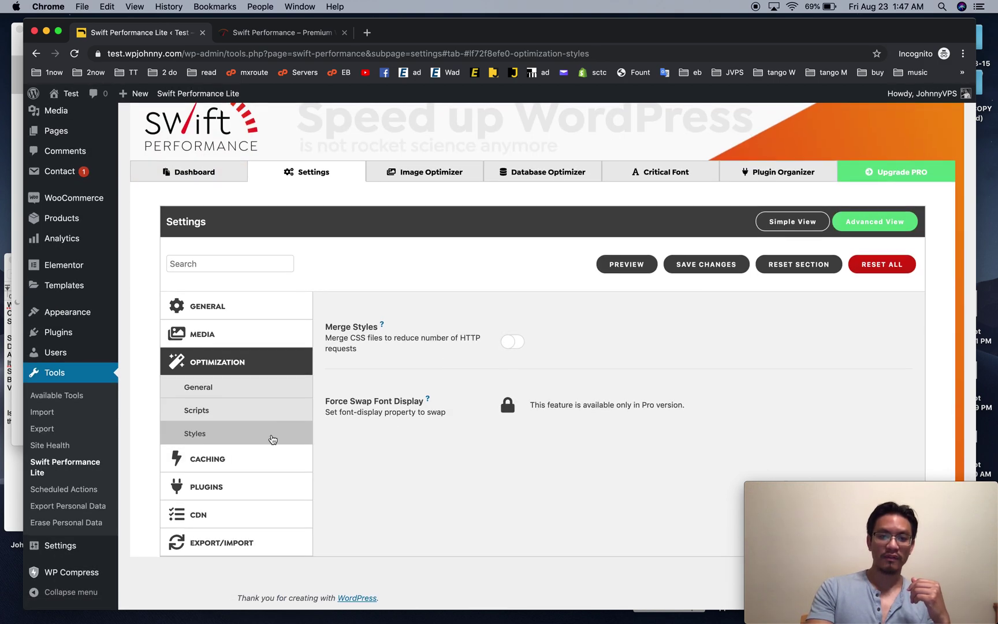
click(261, 457)
Set Cache Expiry Mode to Action based mode and Caching Mode to Disk Cache with Rewrites
scroll(501, 340, up, 1)
click(557, 330)
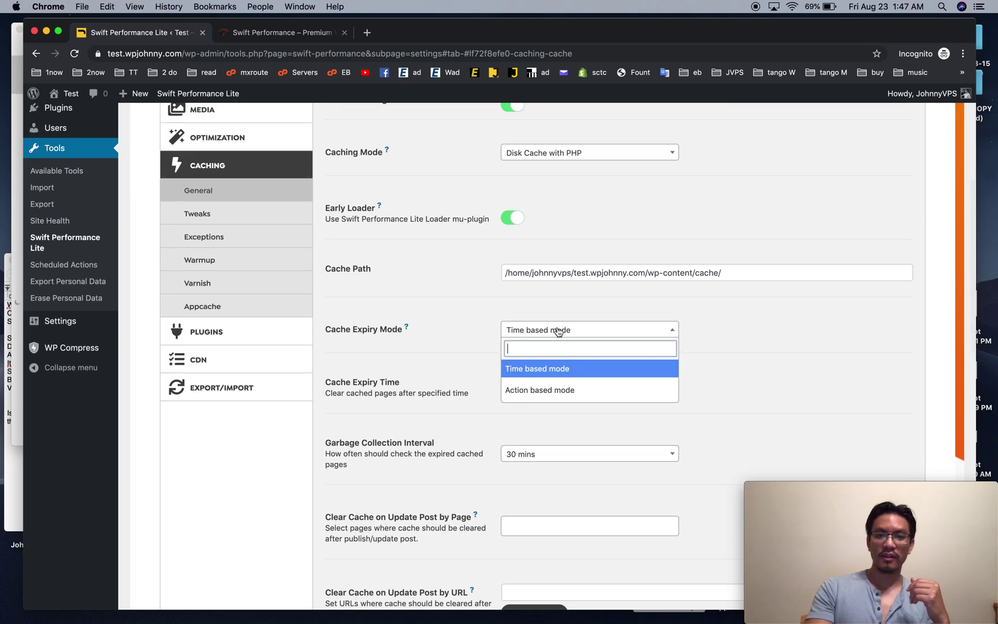
click(543, 381)
scroll(492, 376, up, 3)
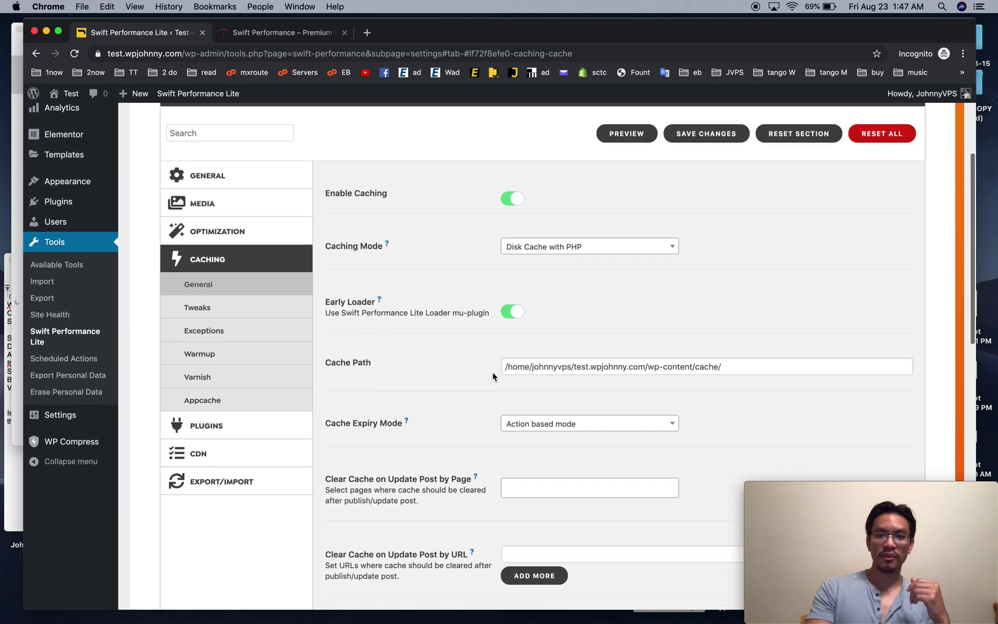
click(543, 250)
click(543, 312)
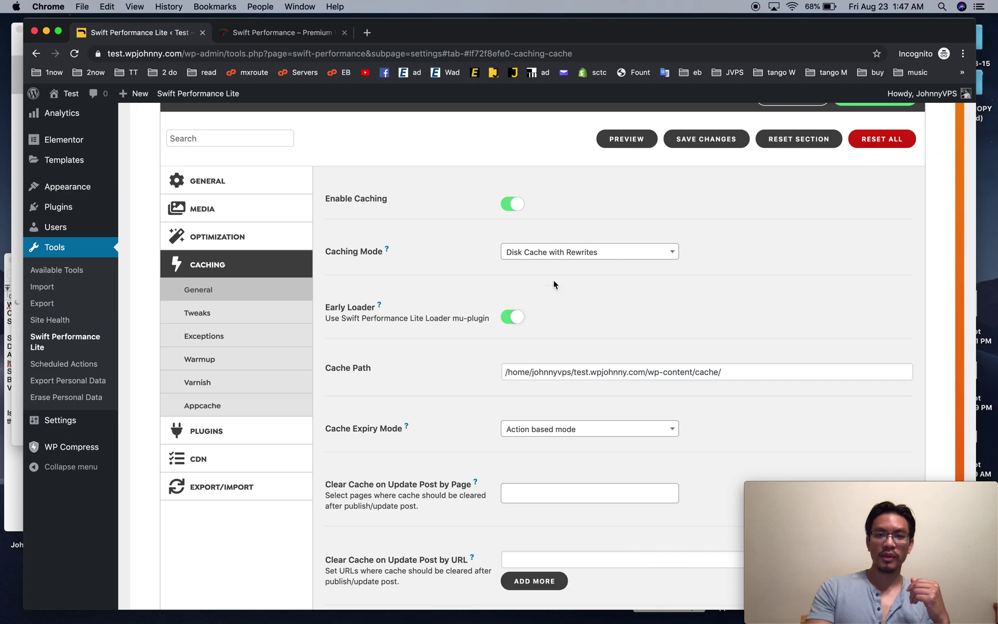
Review the caching toggles including Separate Mobile Device Cache, then move to Caching Tweaks
scroll(457, 393, down, 10)
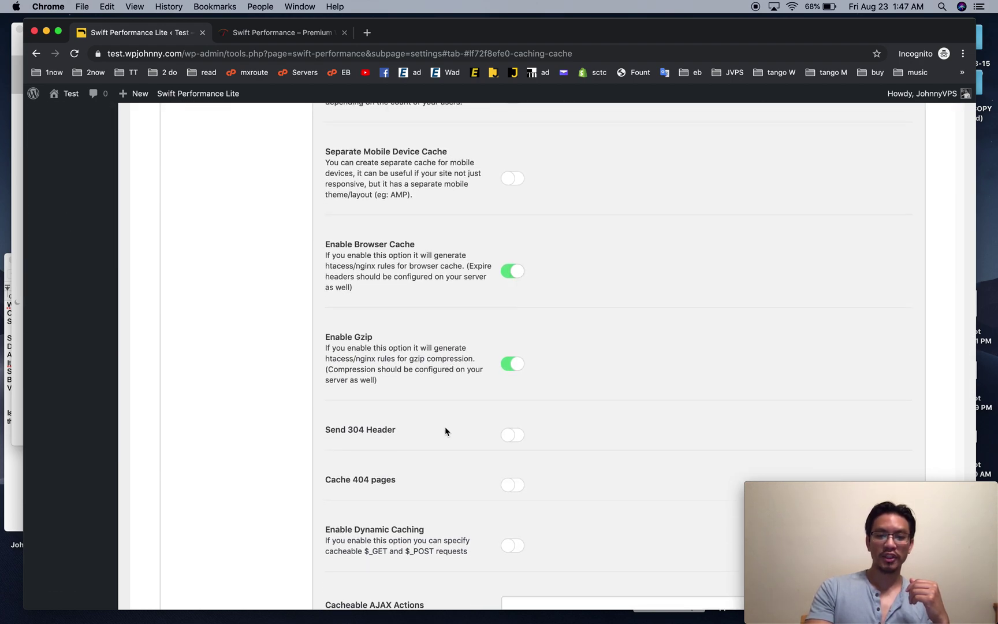
scroll(445, 431, down, 3)
scroll(470, 390, up, 3)
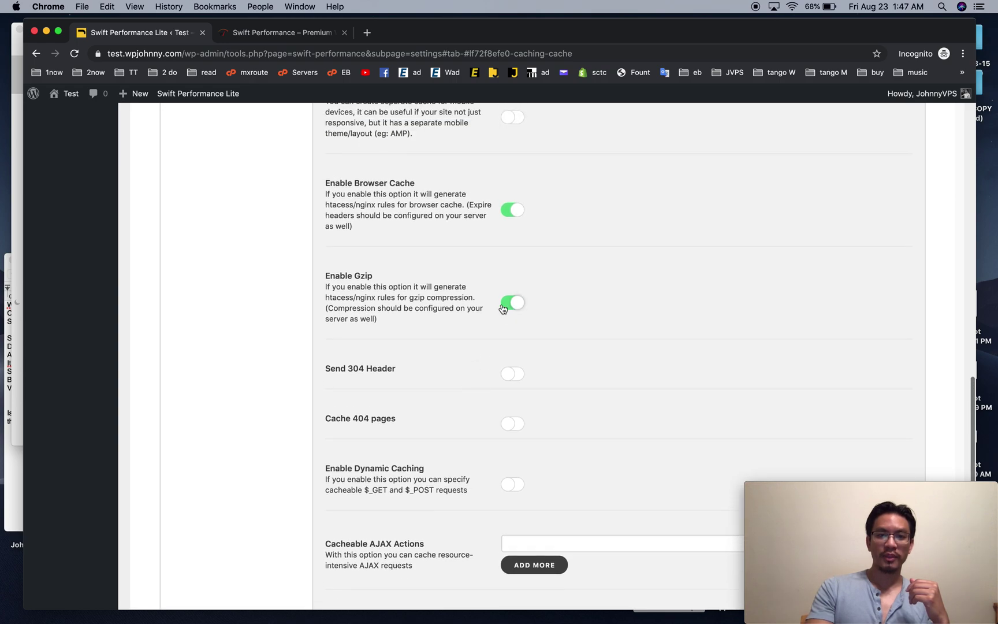
scroll(459, 324, up, 3)
scroll(459, 324, up, 3)
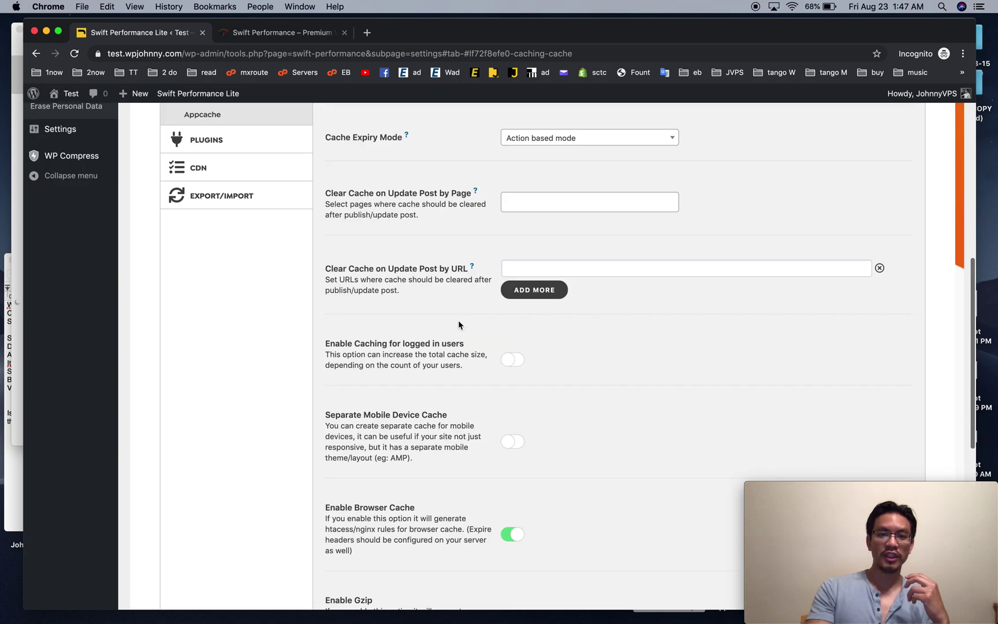
scroll(457, 320, up, 3)
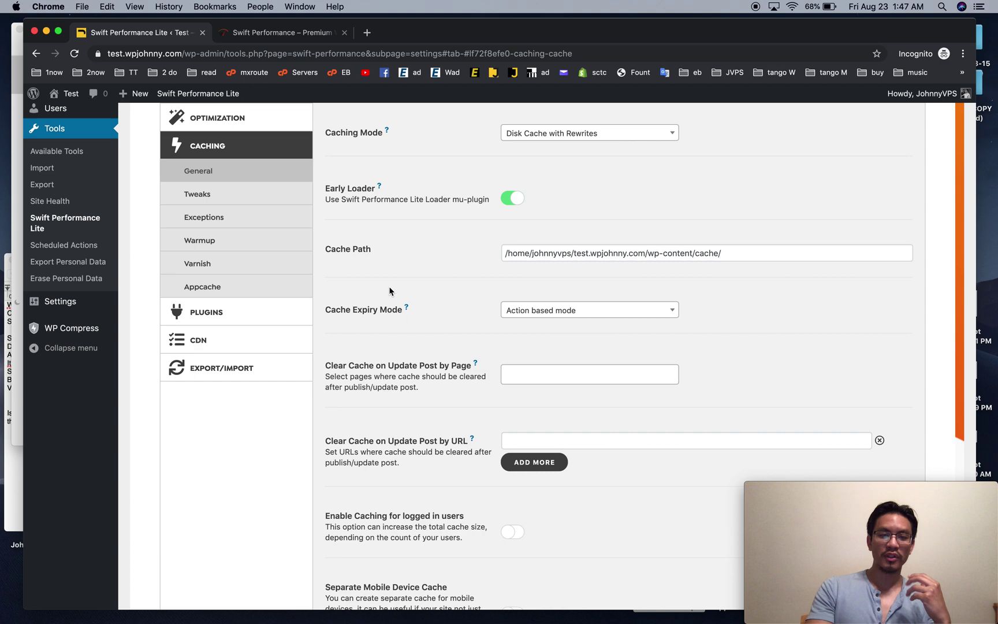
scroll(390, 286, down, 5)
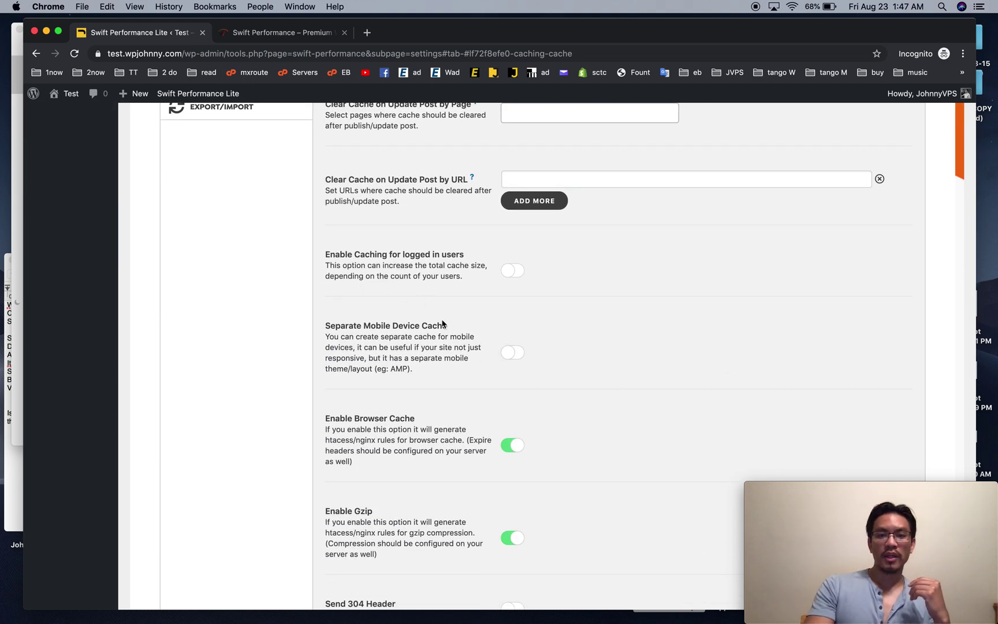
drag(449, 328, 342, 328)
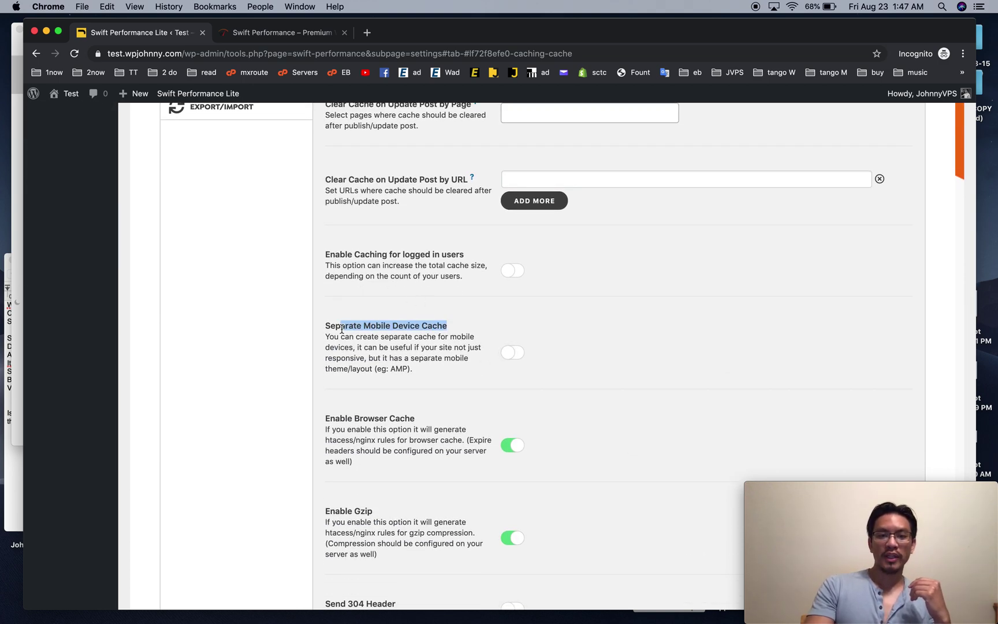
click(401, 367)
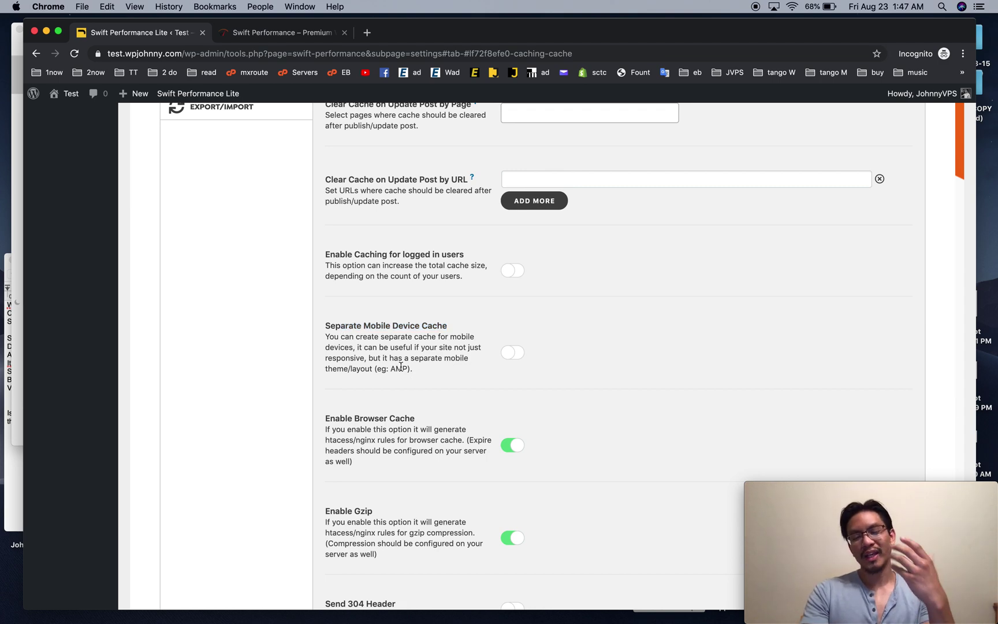
scroll(401, 366, up, 1)
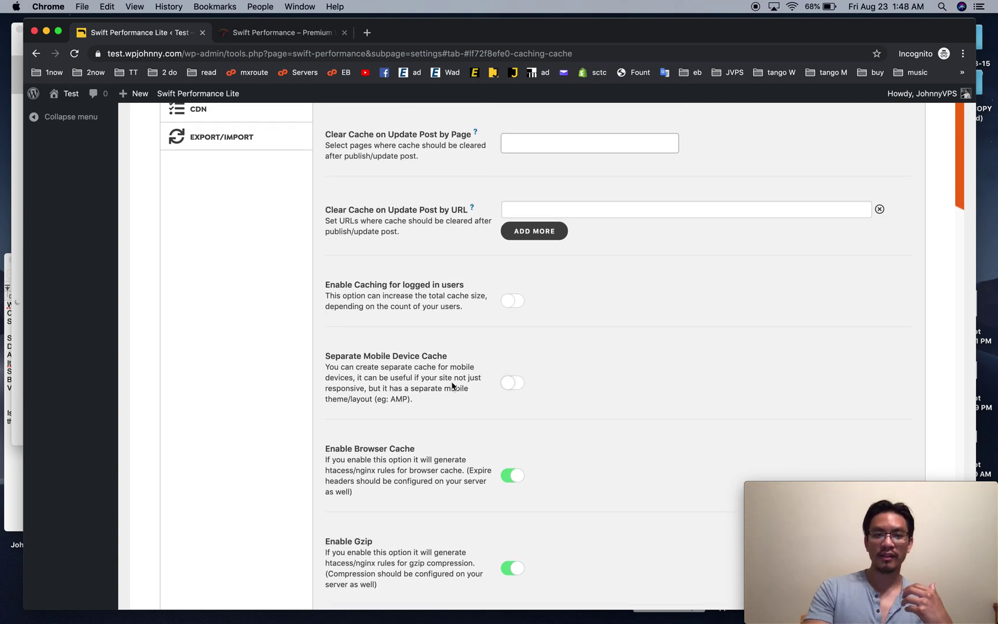
scroll(455, 385, up, 10)
click(283, 445)
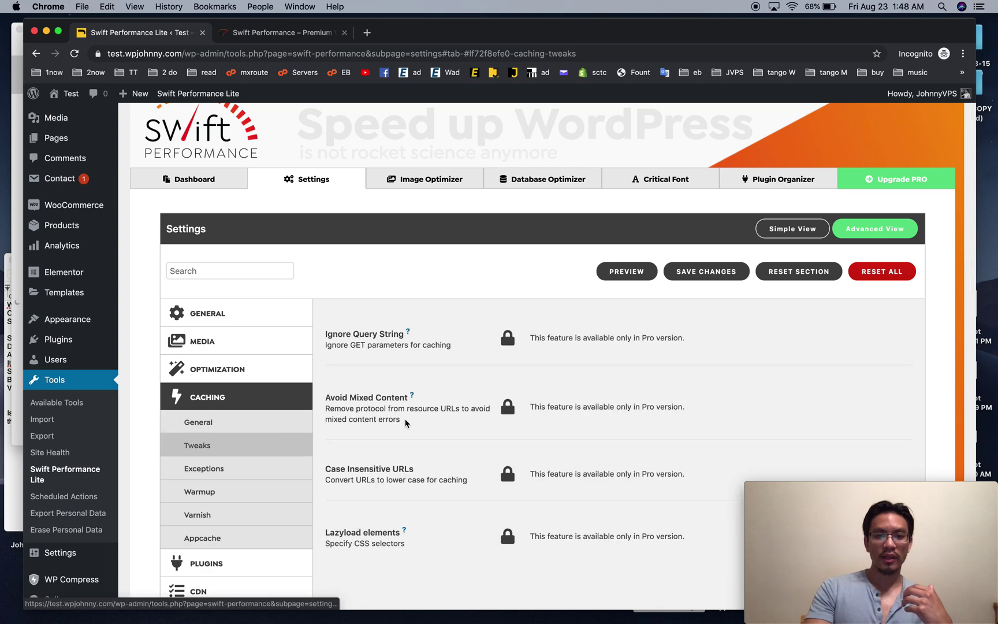
Exclude the custom_css, elementor_library and product_variation post types from caching
scroll(347, 410, down, 2)
click(261, 404)
scroll(555, 183, down, 3)
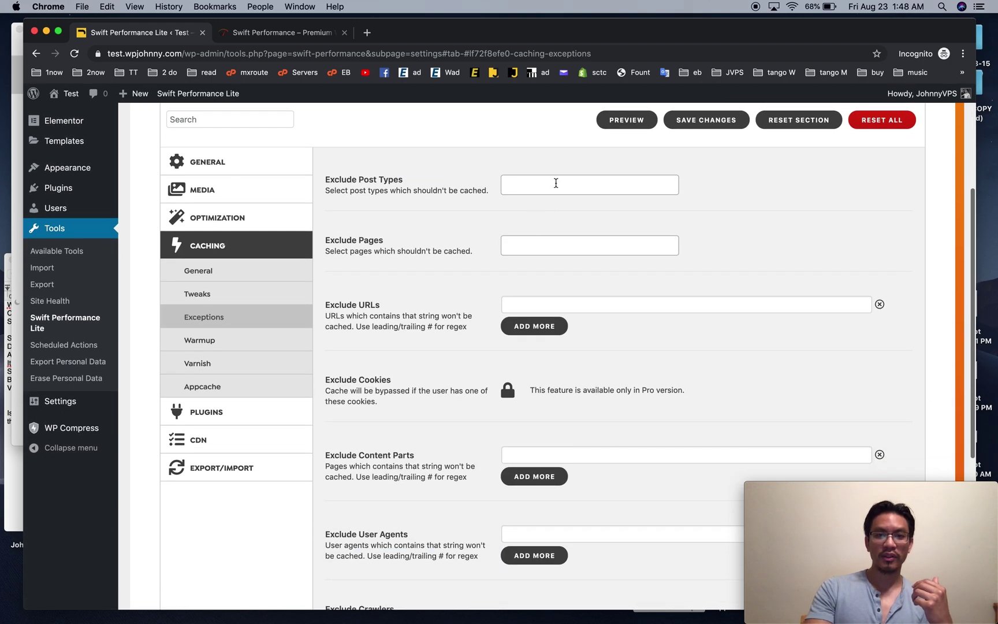
click(558, 180)
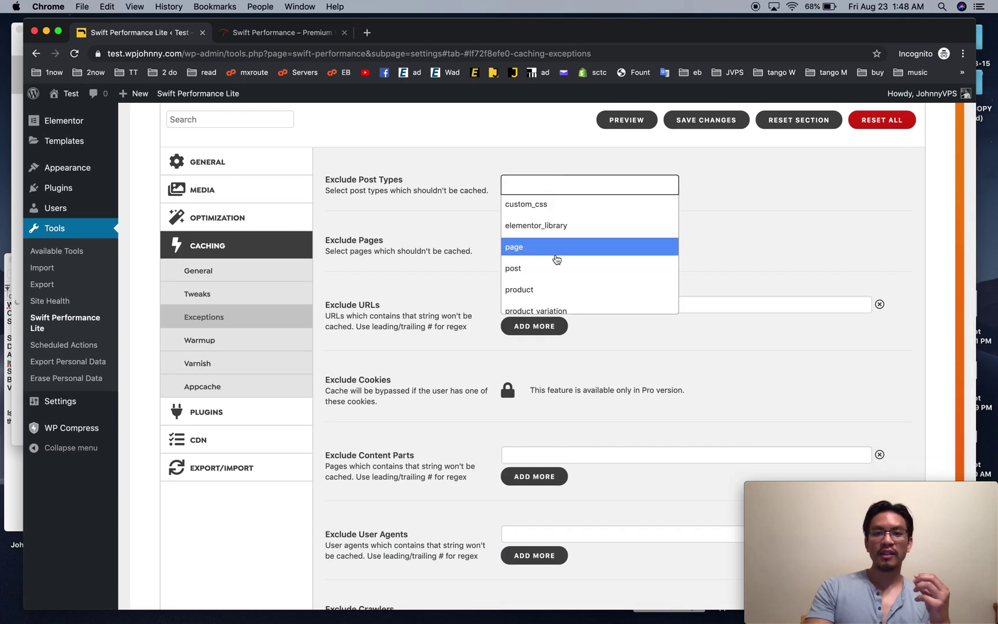
scroll(555, 258, down, 2)
scroll(556, 258, up, 2)
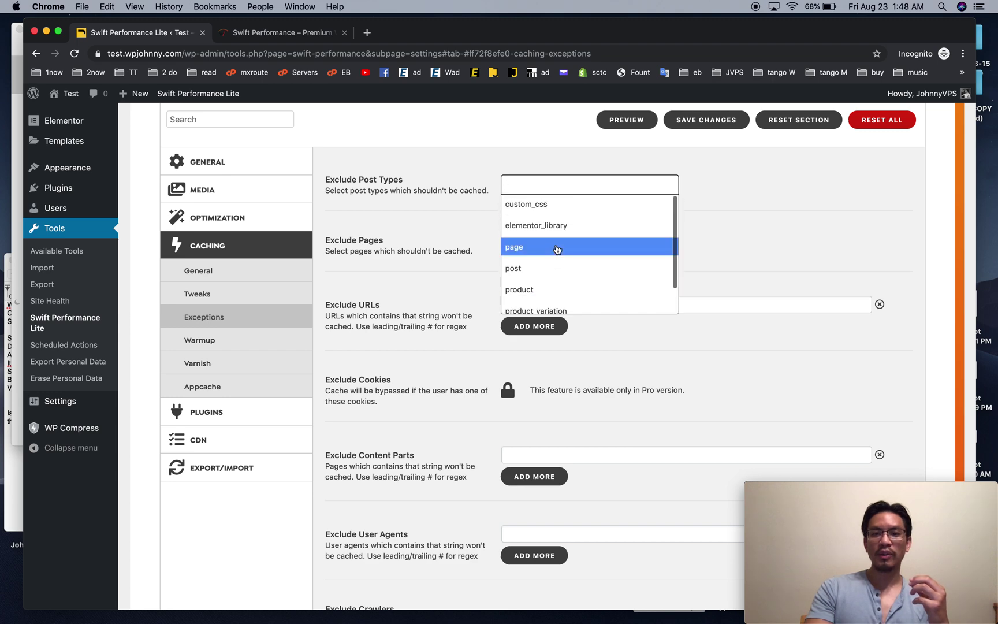
click(572, 206)
click(602, 179)
click(584, 228)
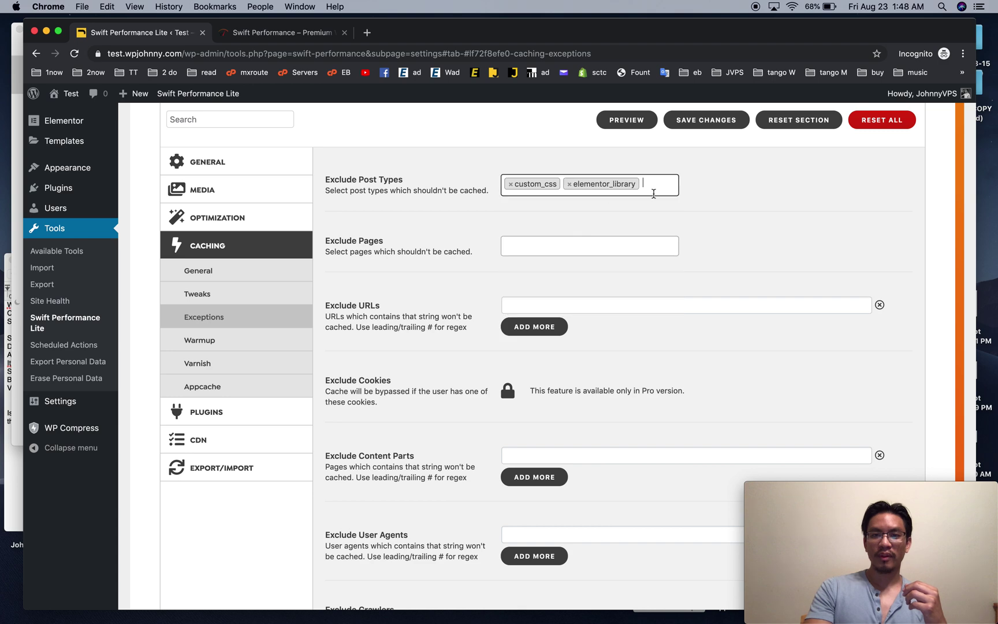
click(653, 193)
click(606, 311)
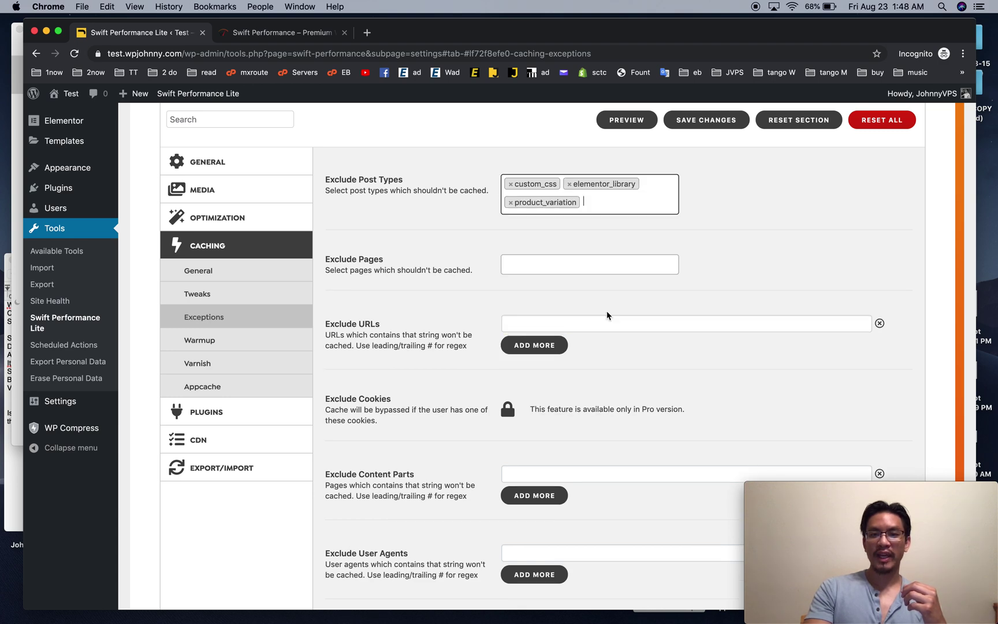
Add the scheduled-action post type to the exclusions, then remove it again
click(630, 209)
scroll(621, 216, down, 3)
scroll(622, 182, down, 1)
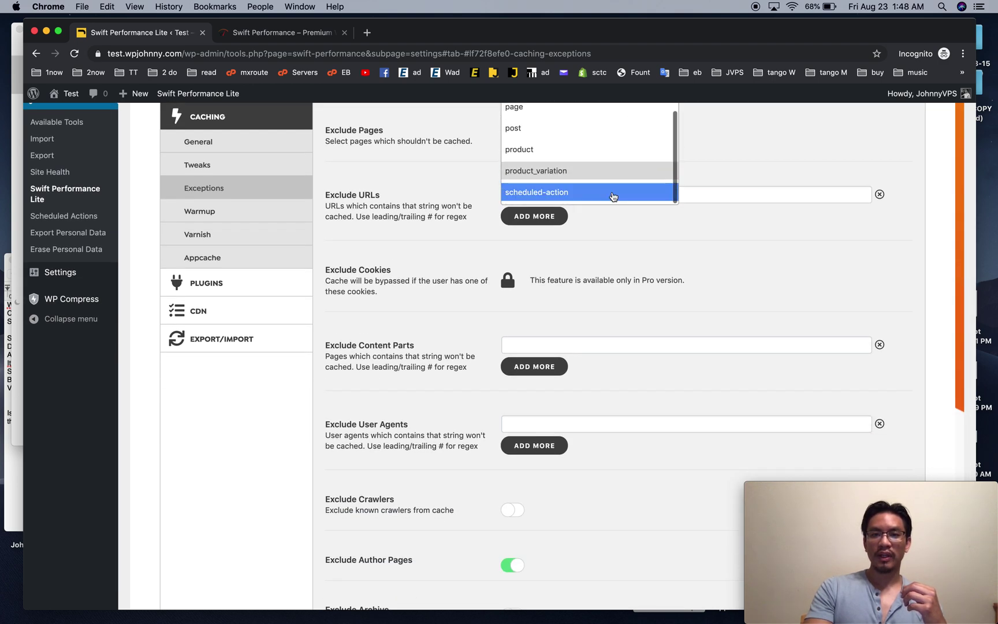
click(614, 197)
scroll(709, 162, up, 3)
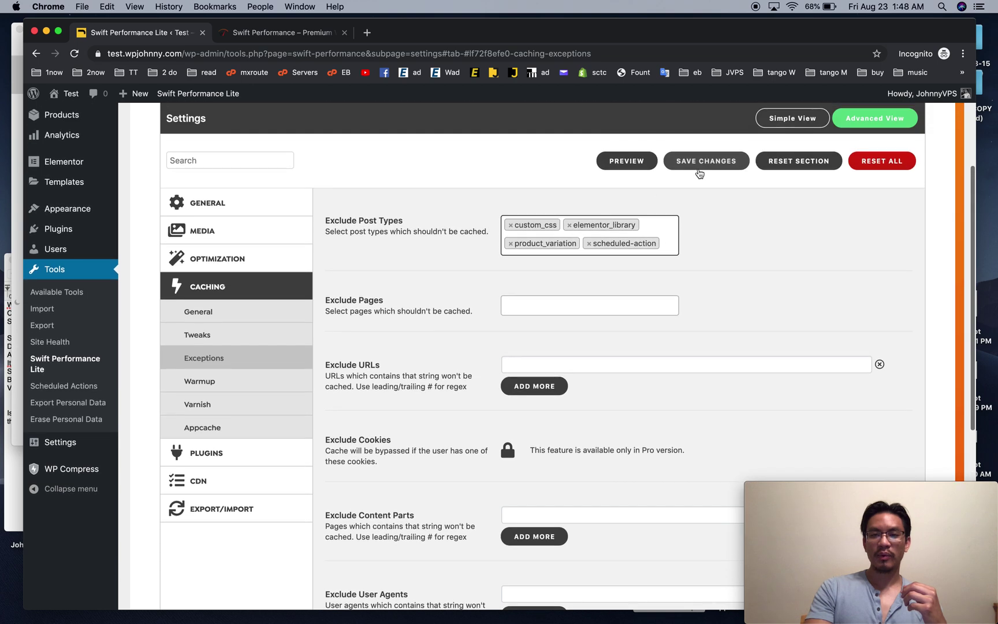
click(667, 234)
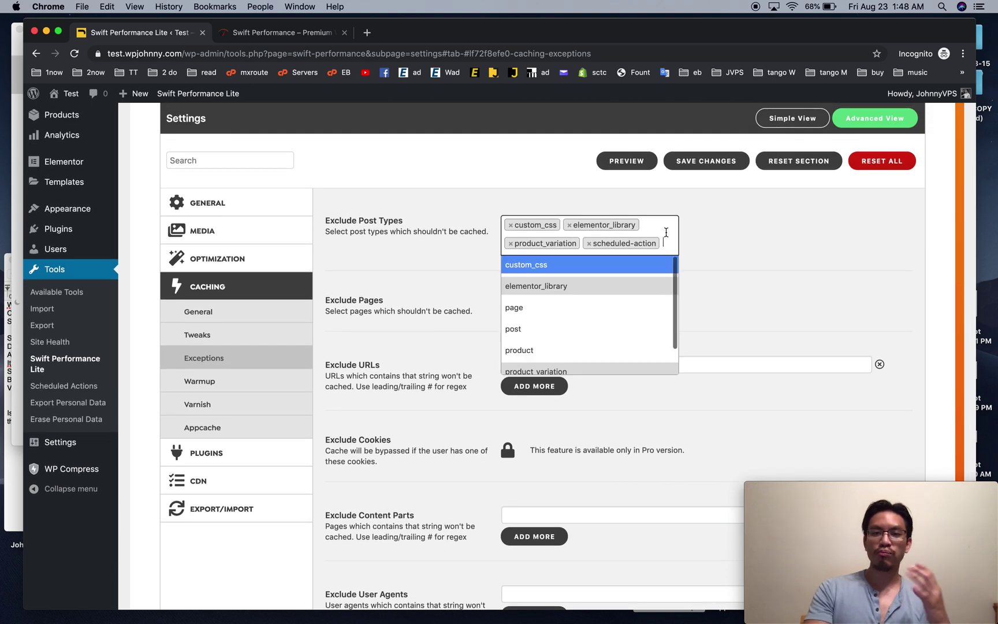
click(745, 278)
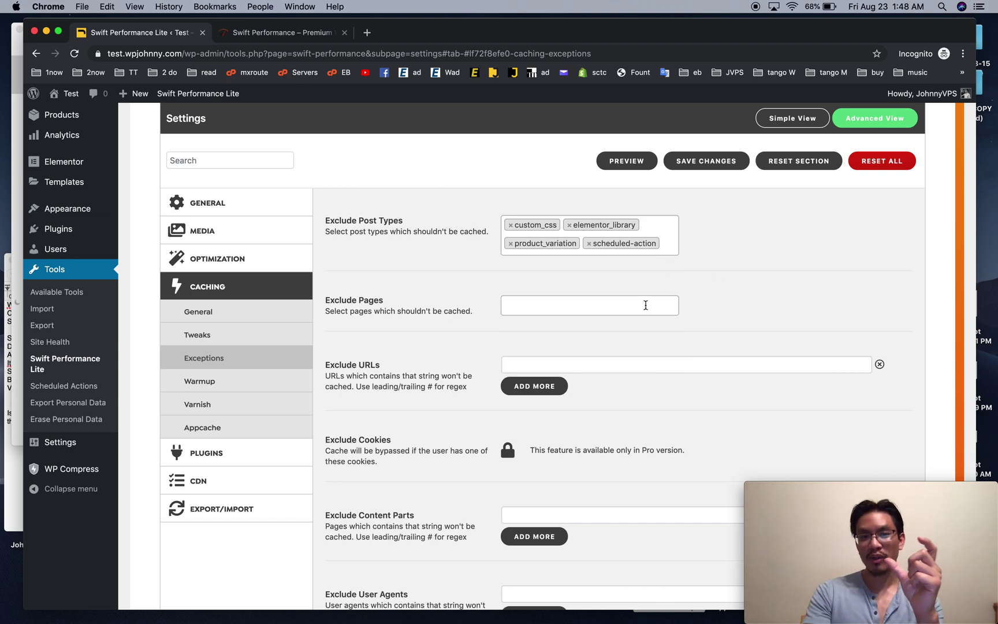
click(589, 244)
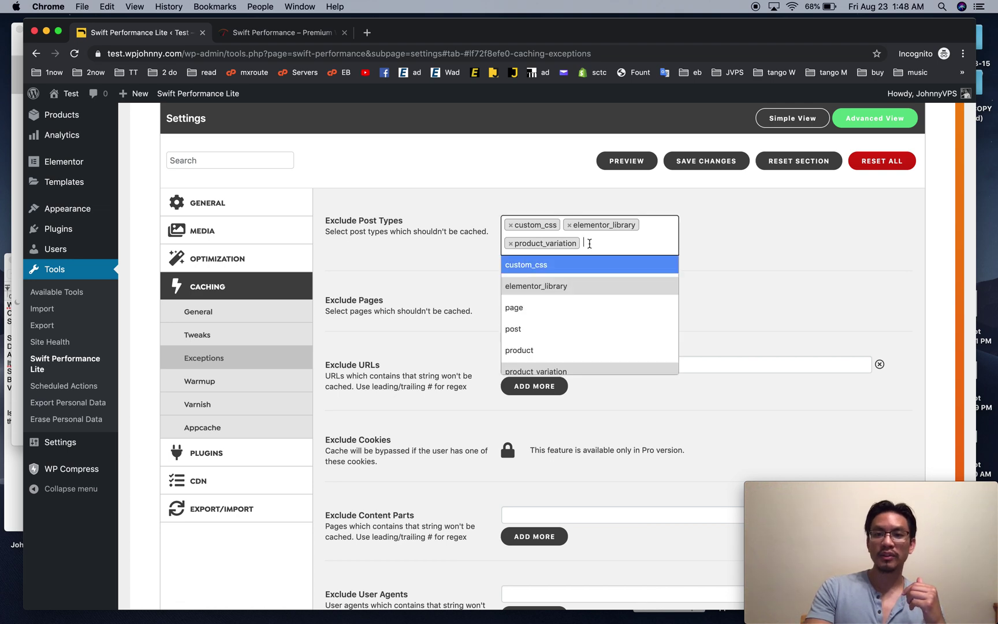
click(712, 255)
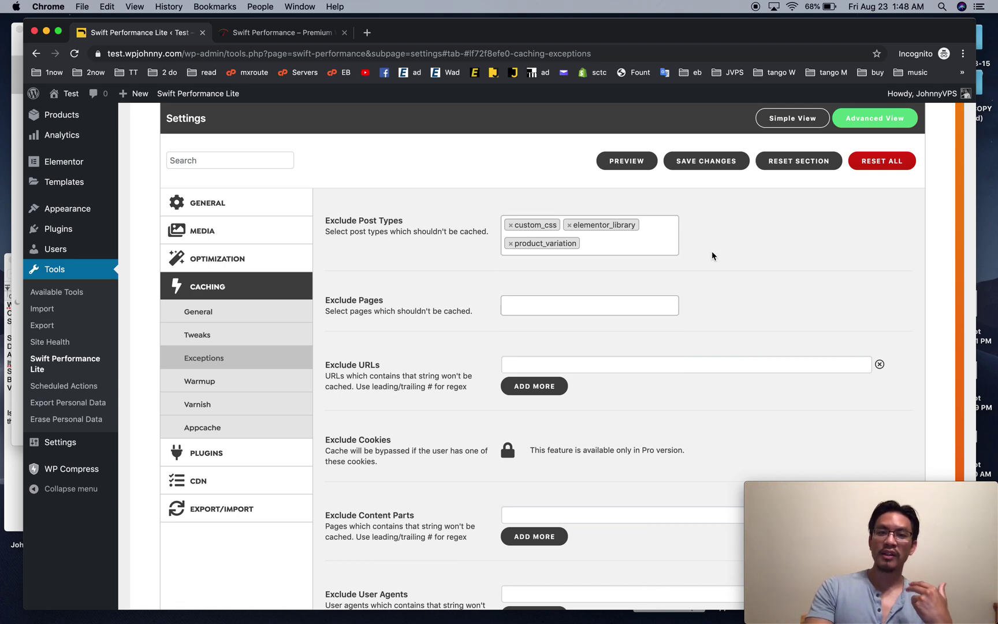
Exclude the Contact Us page from caching, then open the Warmup settings
click(619, 302)
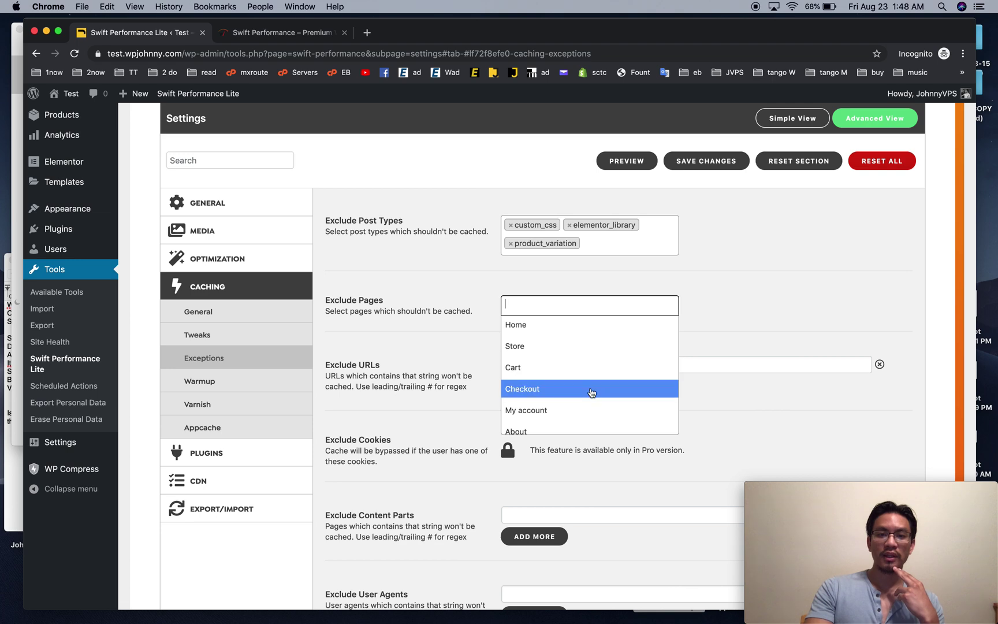
scroll(591, 392, down, 2)
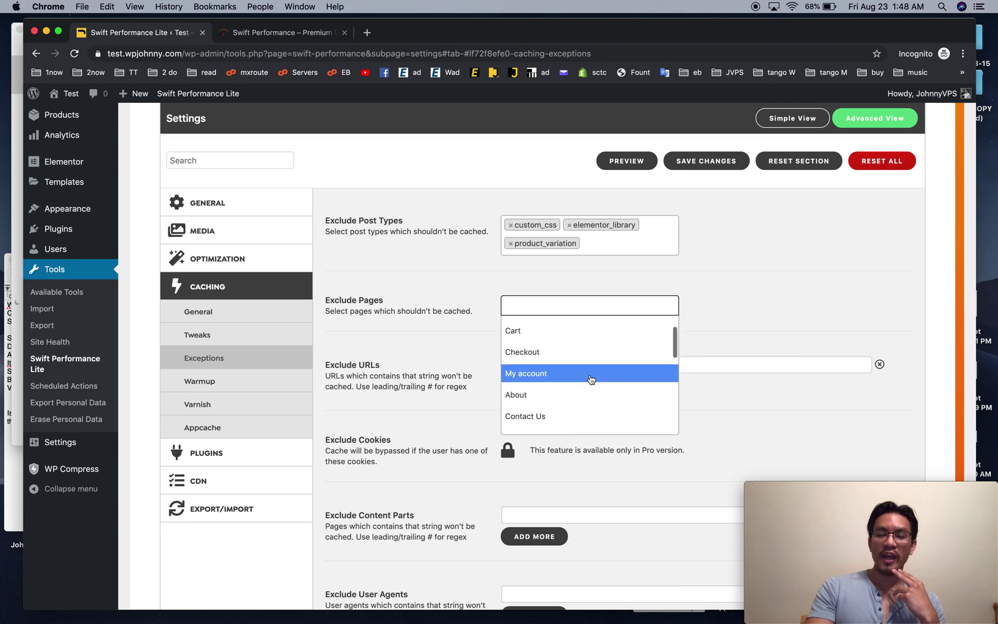
click(745, 325)
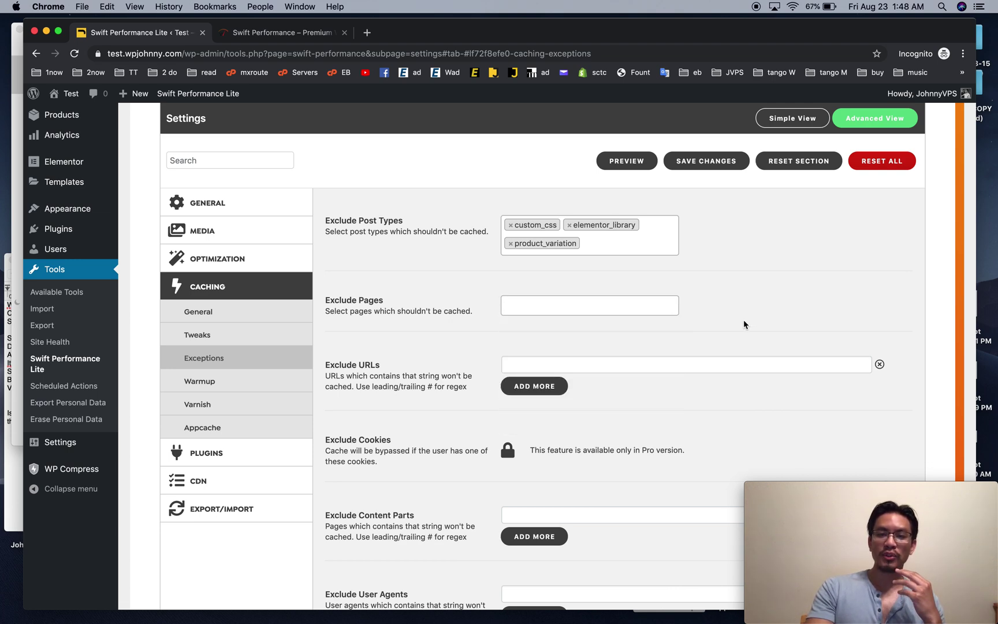
click(647, 304)
scroll(629, 380, down, 4)
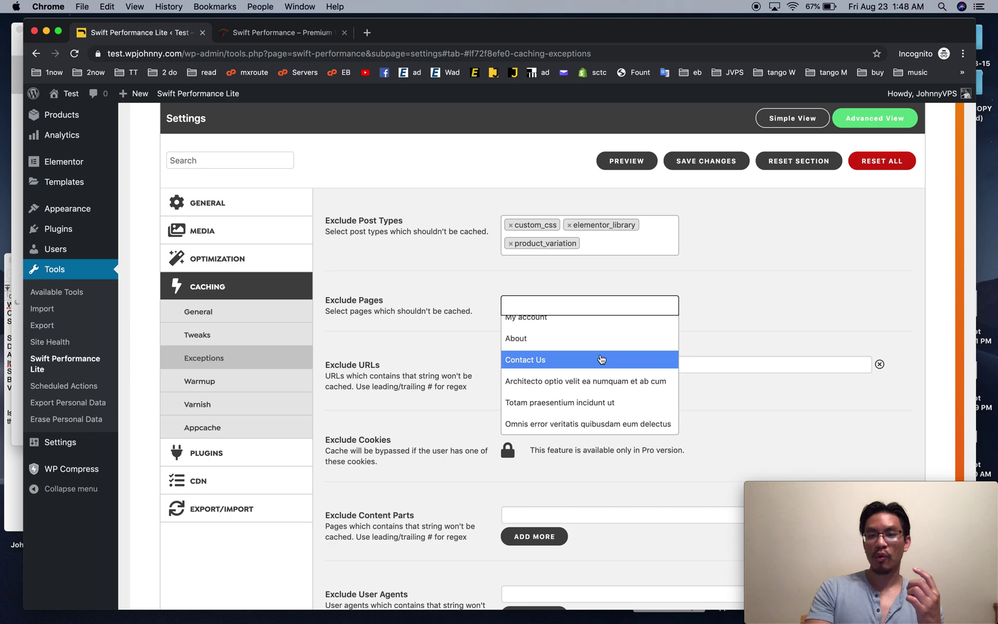
click(595, 364)
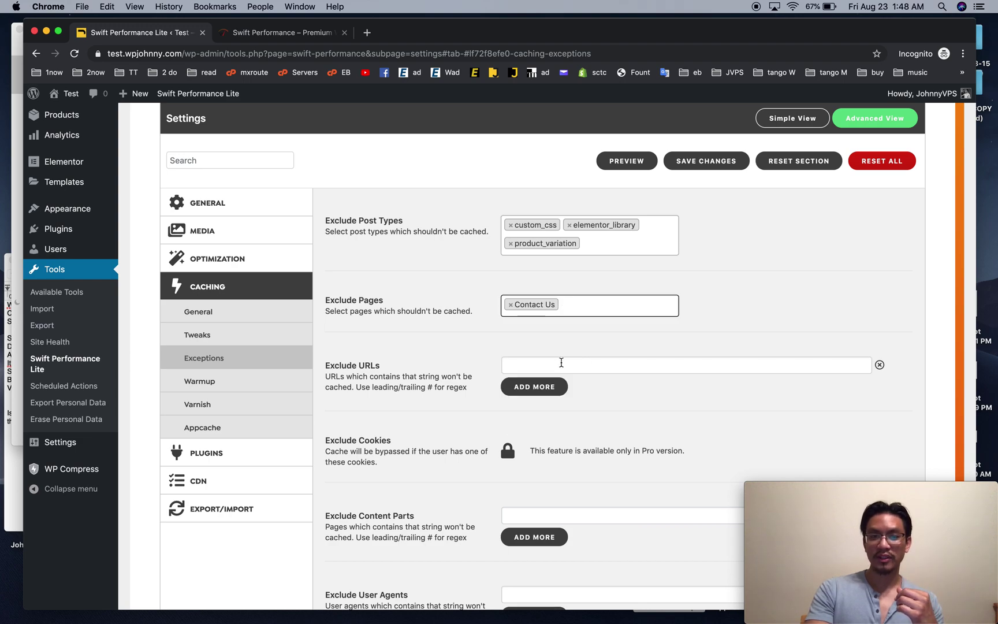
scroll(472, 379, down, 10)
scroll(451, 379, up, 8)
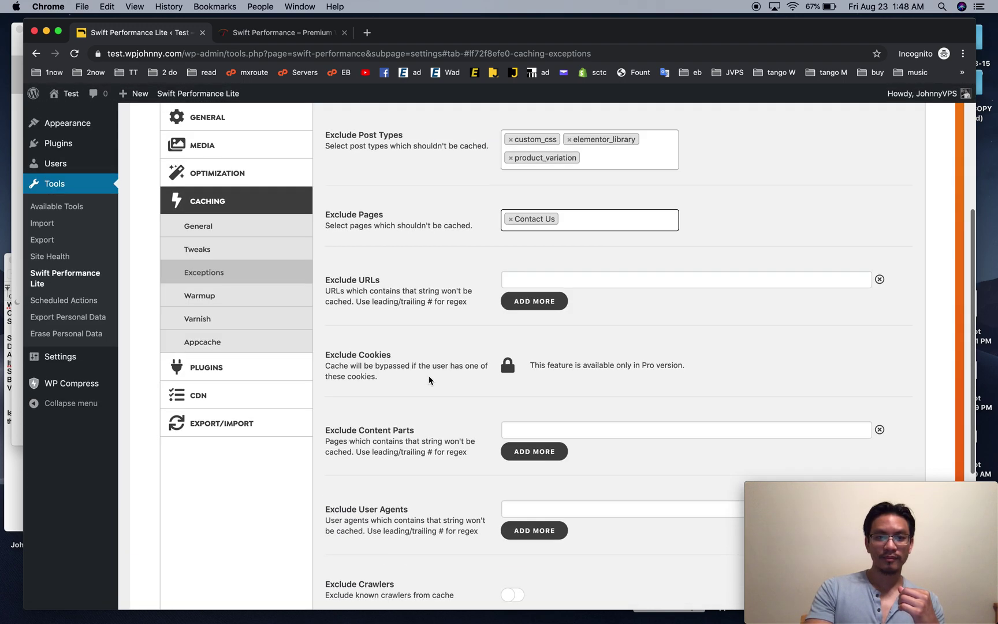
click(251, 296)
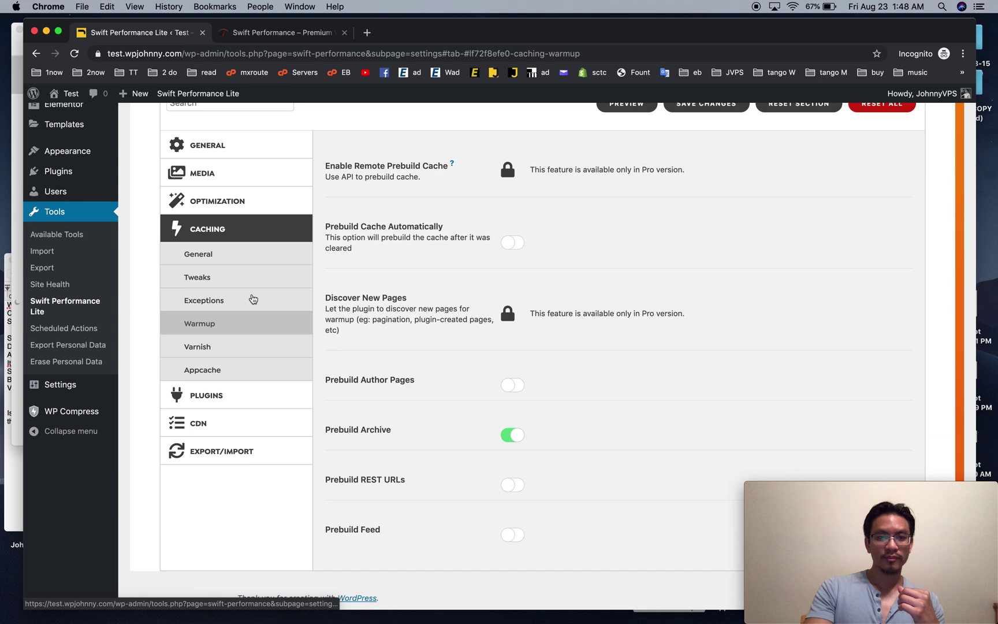
Turn on Prebuild Cache Automatically and keep Prebuild Speed at Moderate
click(513, 242)
scroll(515, 250, down, 1)
click(532, 284)
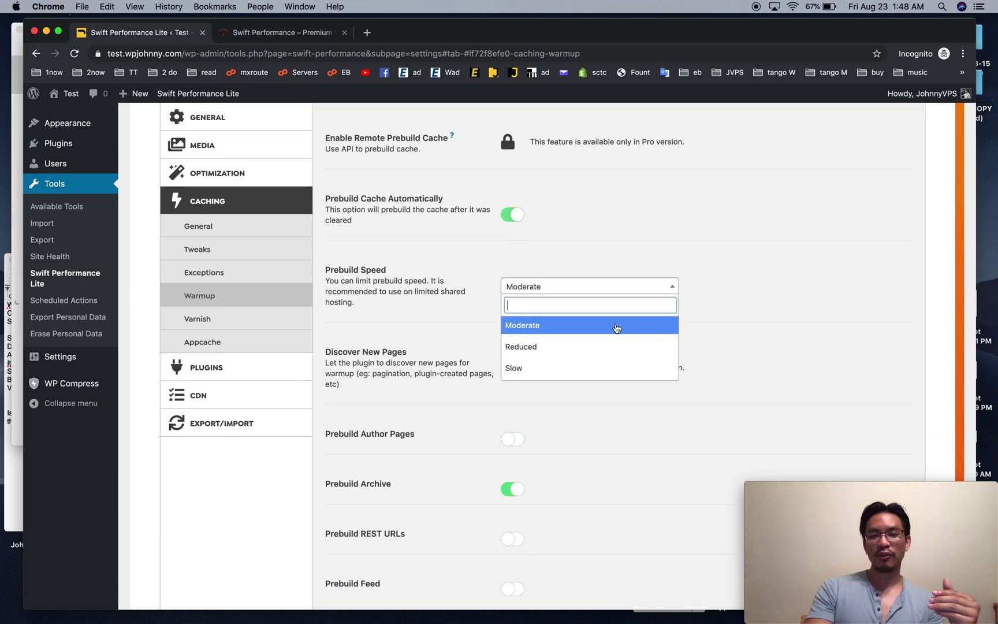
click(463, 308)
click(503, 286)
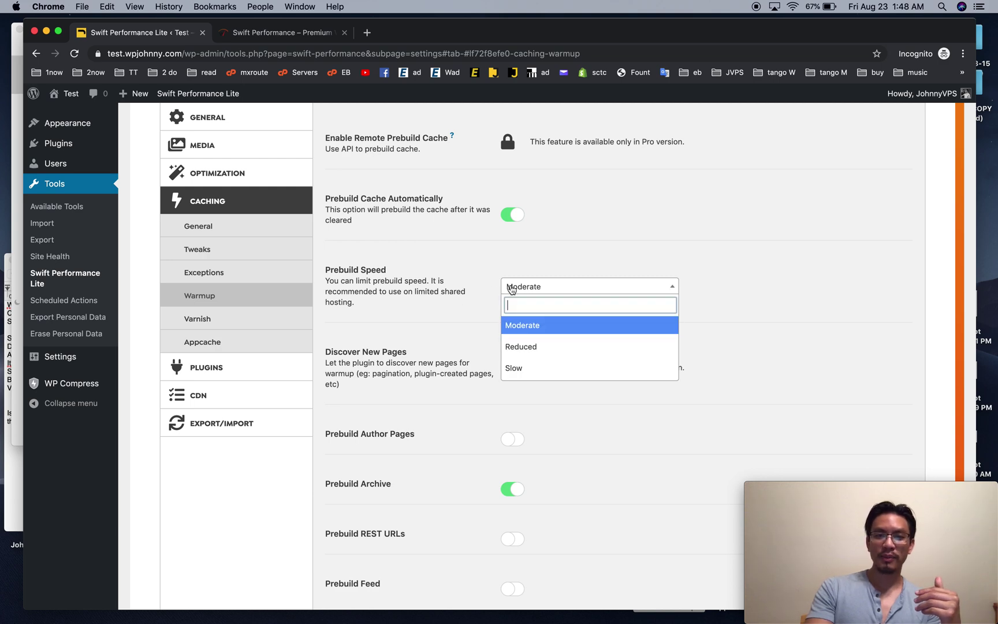
click(509, 288)
scroll(478, 296, down, 2)
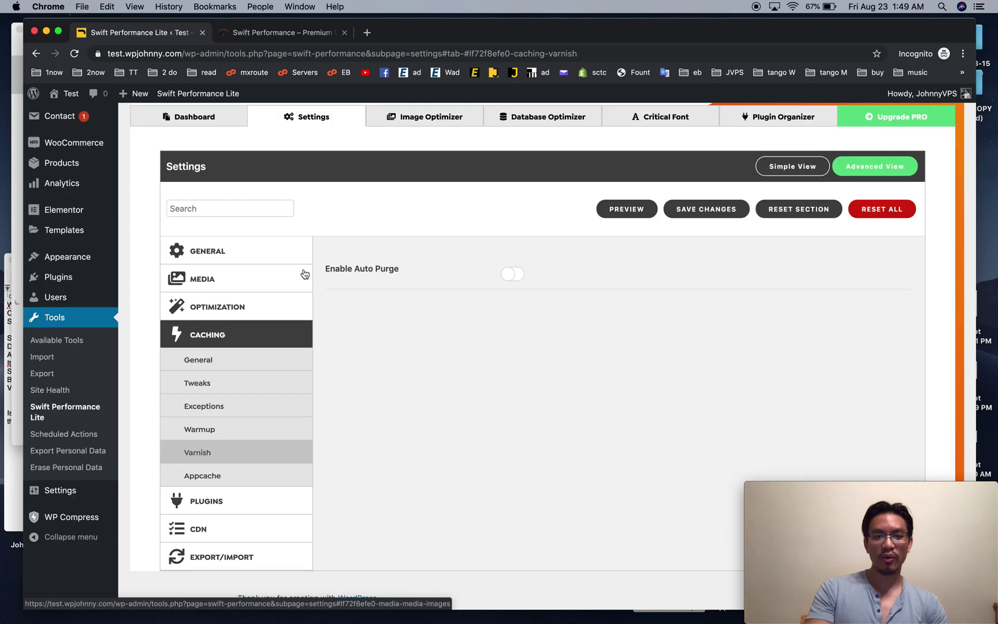
Browse the Plugins, General caching, Appcache and Varnish settings sections
click(283, 500)
click(273, 399)
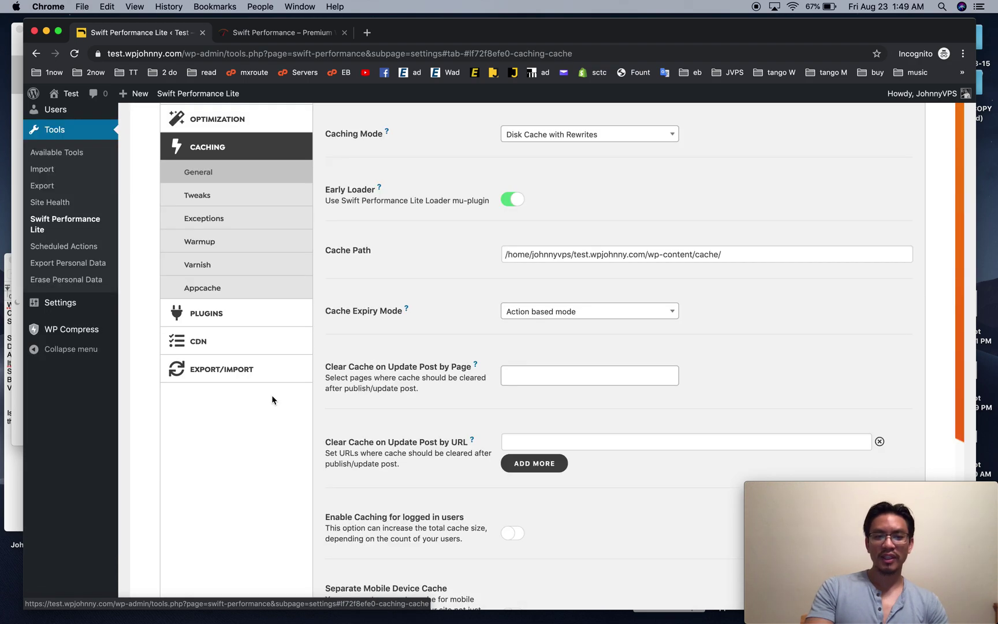
click(263, 286)
click(264, 455)
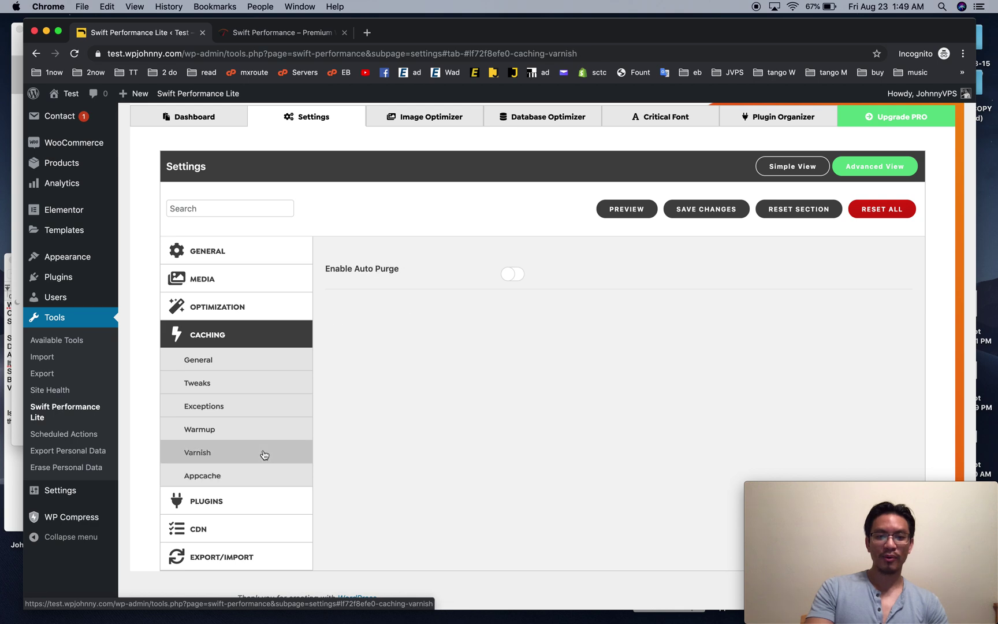
click(254, 479)
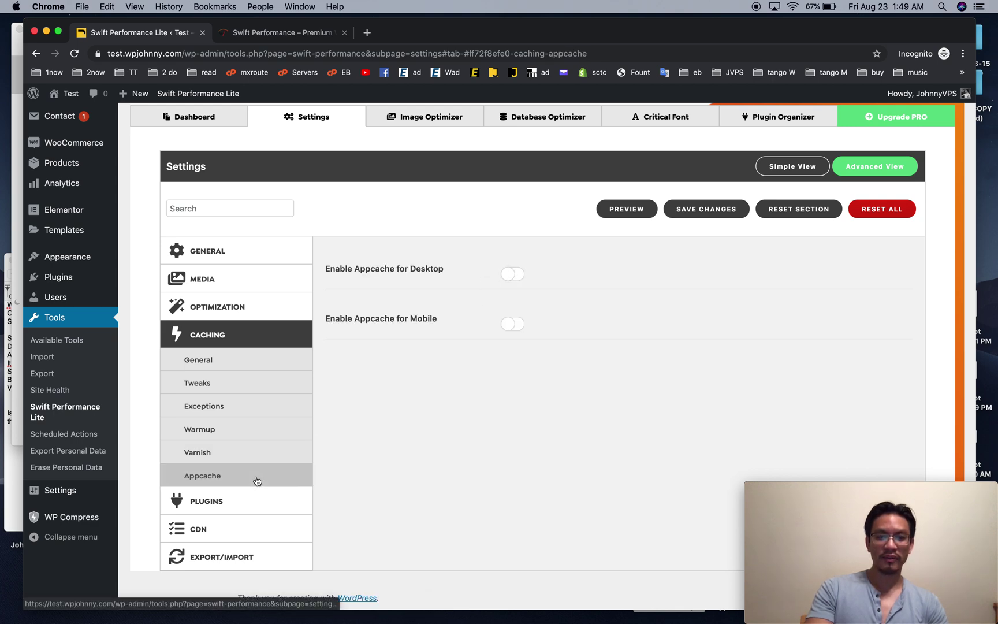
click(269, 505)
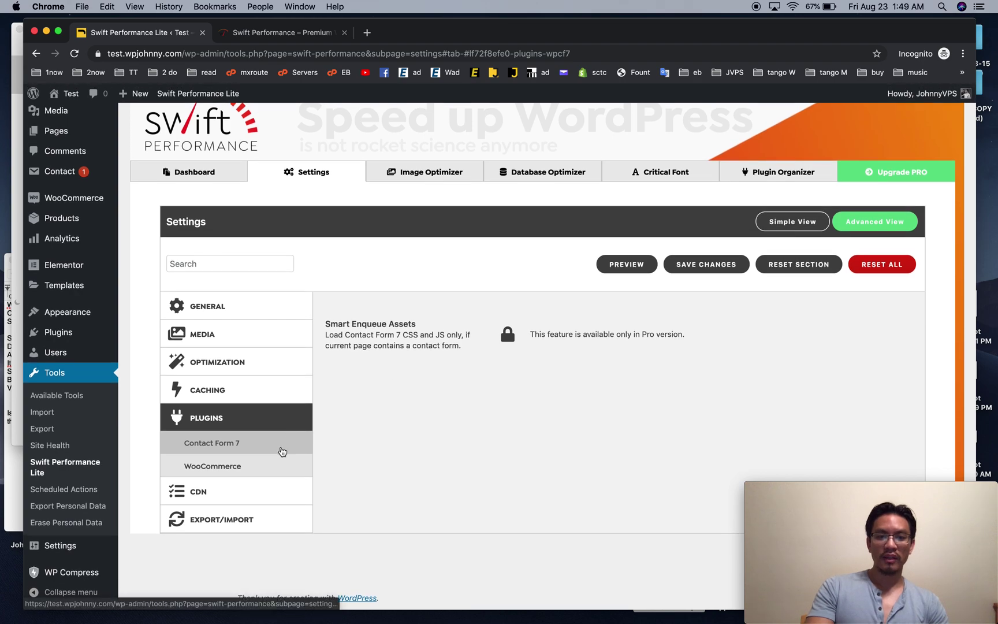
Turn on Cache Empty Minicart in the WooCommerce plugin options
click(286, 468)
click(288, 455)
click(292, 469)
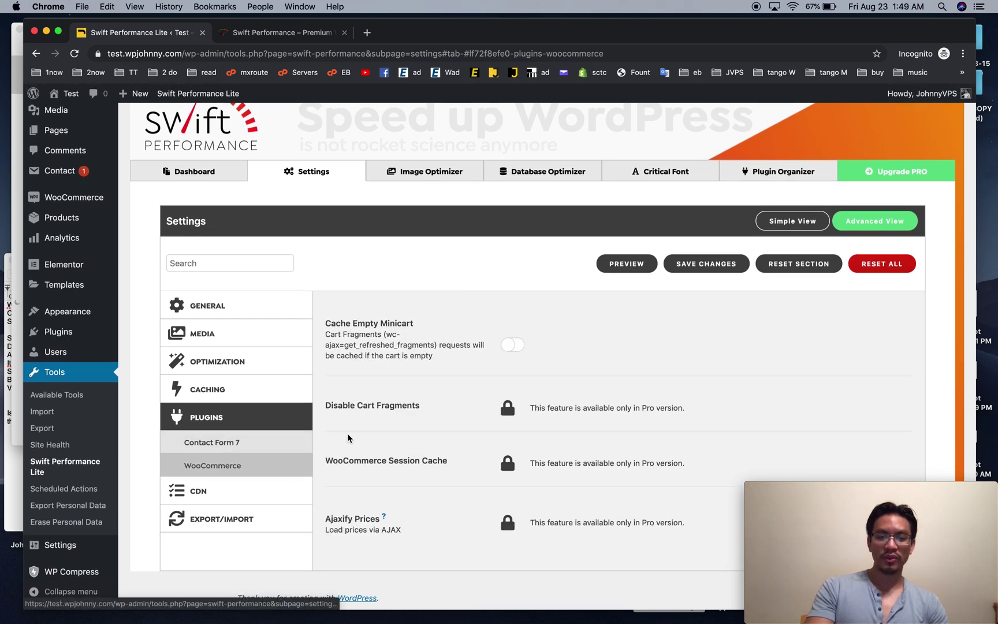
click(297, 446)
click(295, 466)
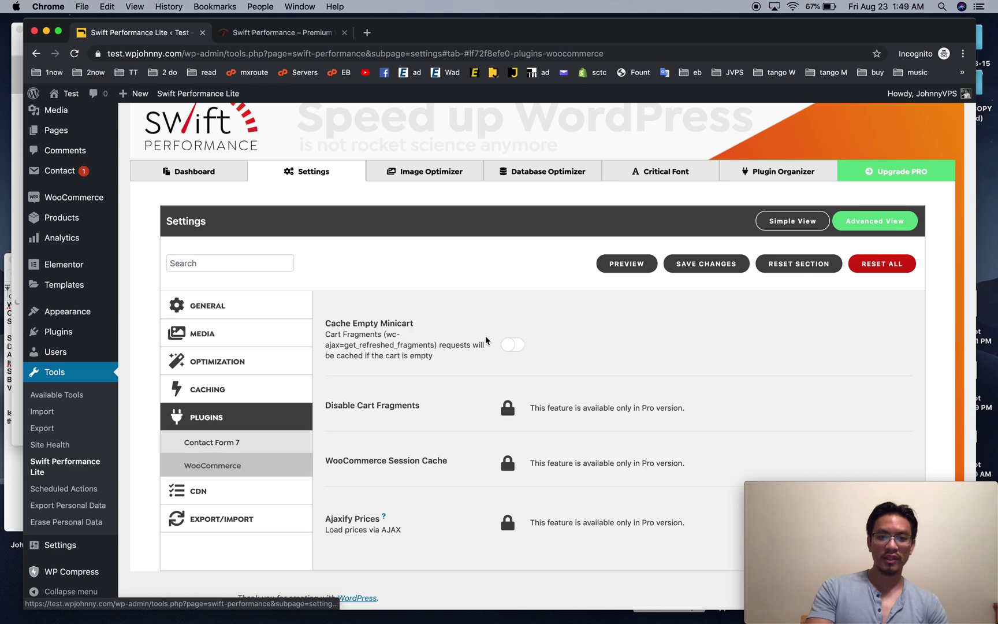
click(517, 349)
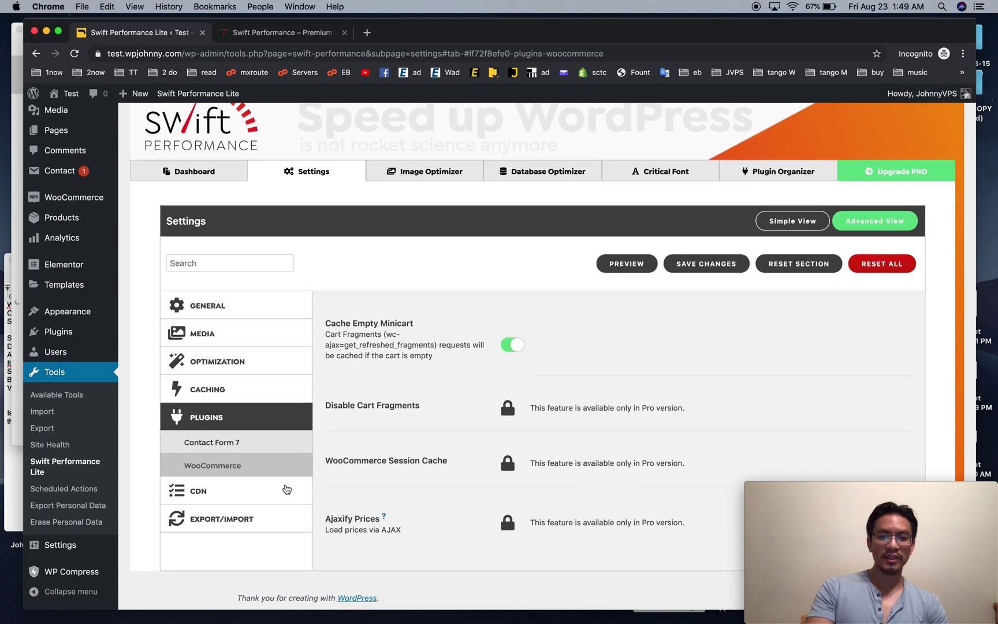
Check the CDN and Cloudflare options, save changes without clearing cache, and open the optimizer pages
click(287, 489)
click(268, 493)
click(271, 474)
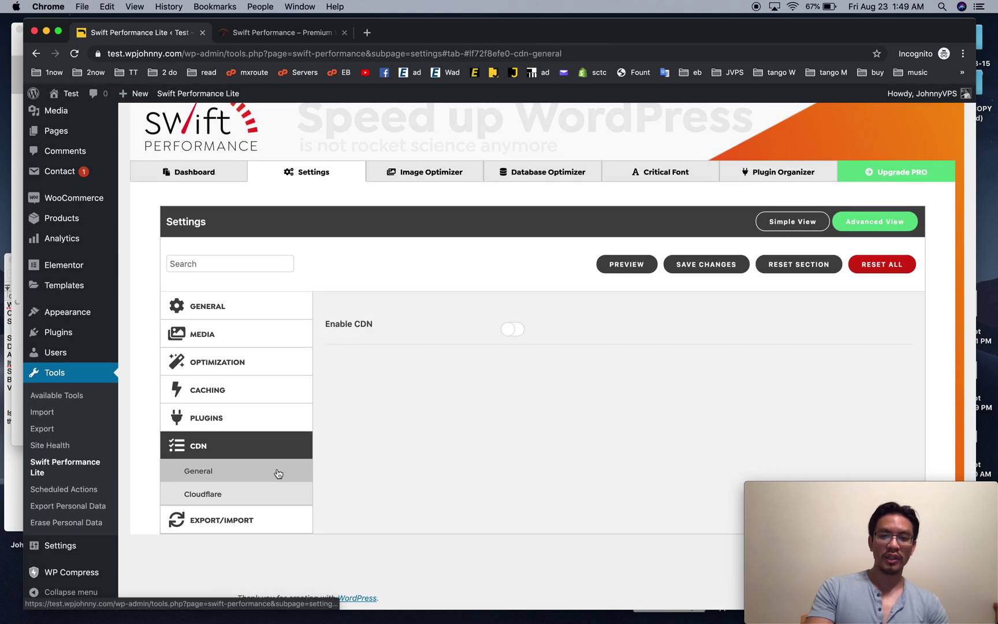
click(694, 269)
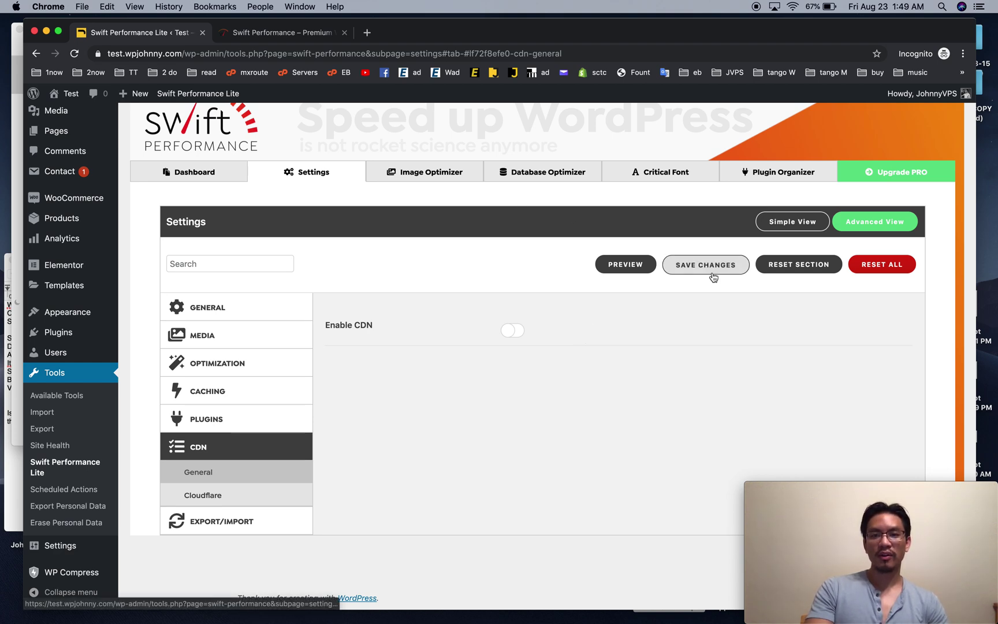
click(711, 273)
click(526, 315)
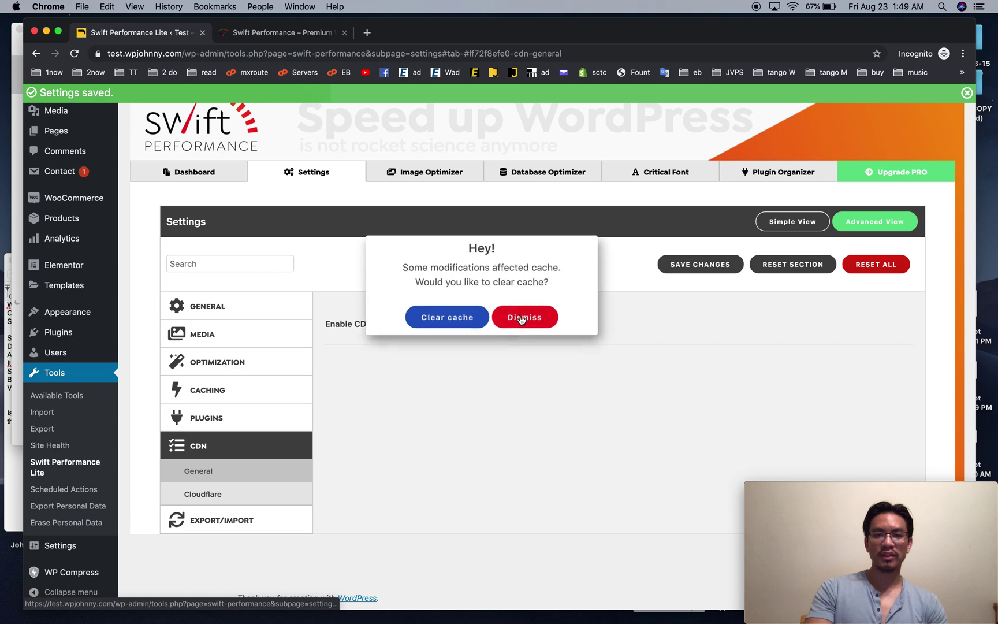
click(443, 175)
click(583, 225)
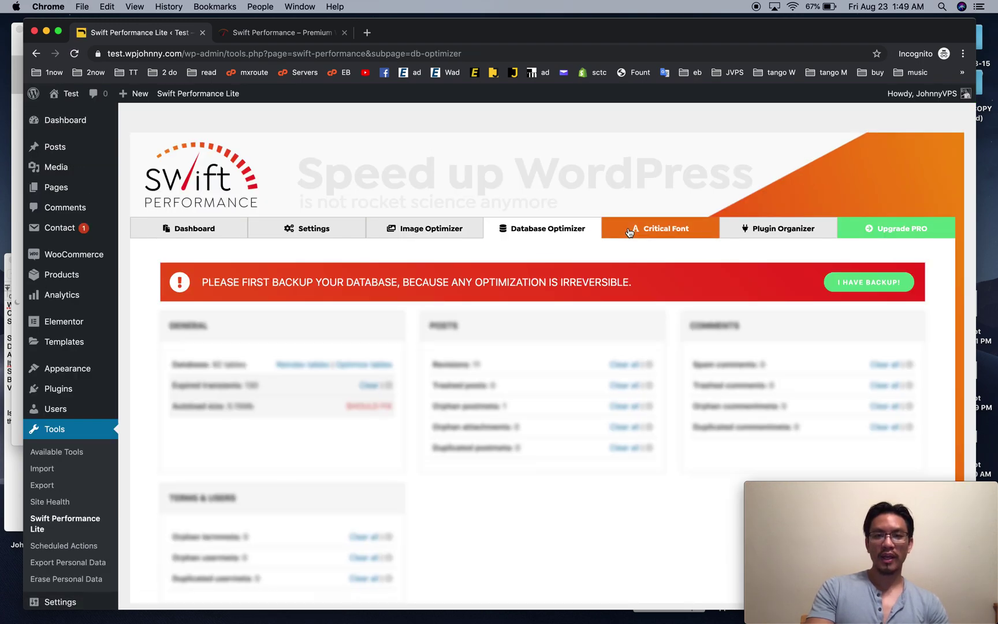
Acknowledge the backup warning, note the SHOULD FIX autoload size item, then open Critical Font
click(838, 280)
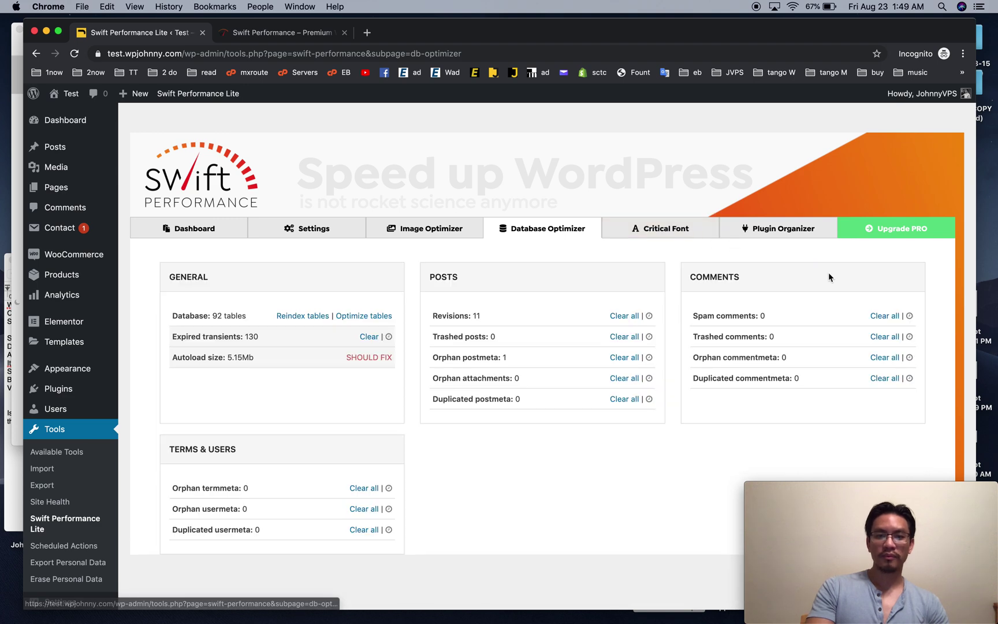
double_click(361, 355)
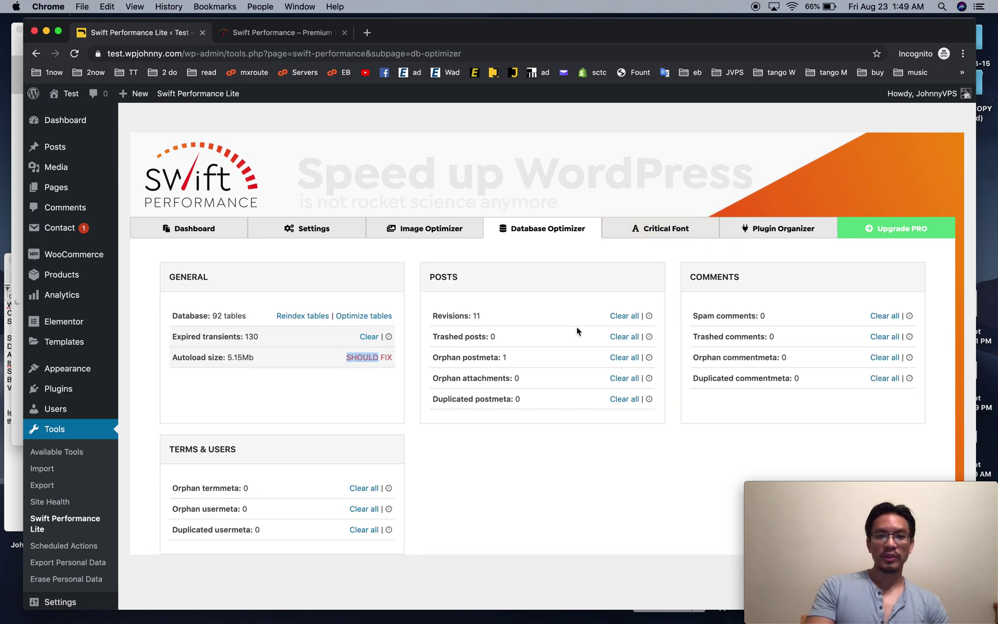
click(663, 228)
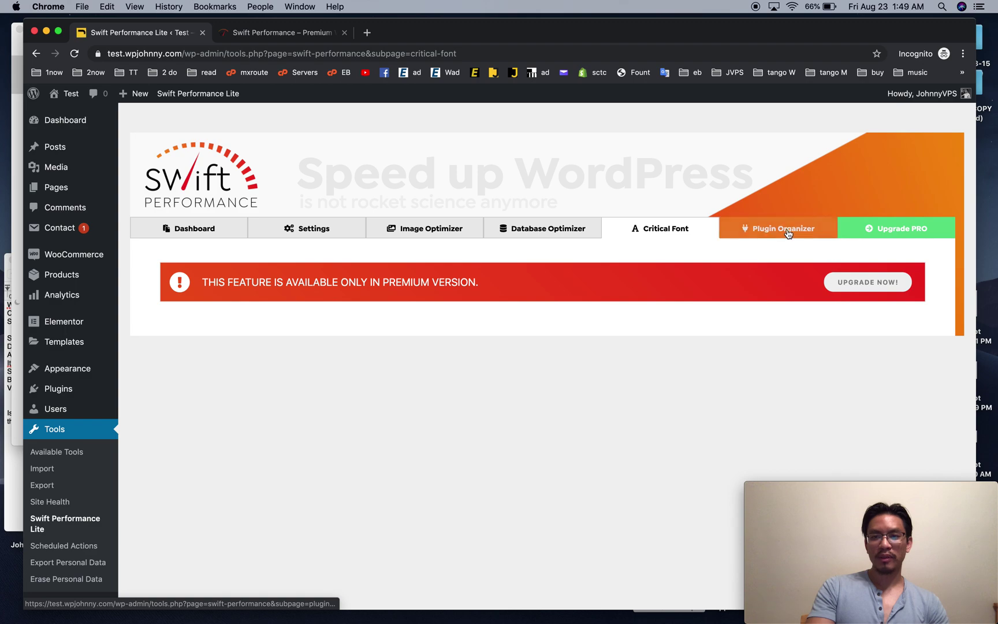
Find Swift Performance Lite in Installed Plugins and deactivate it, confirming the prompt
click(783, 228)
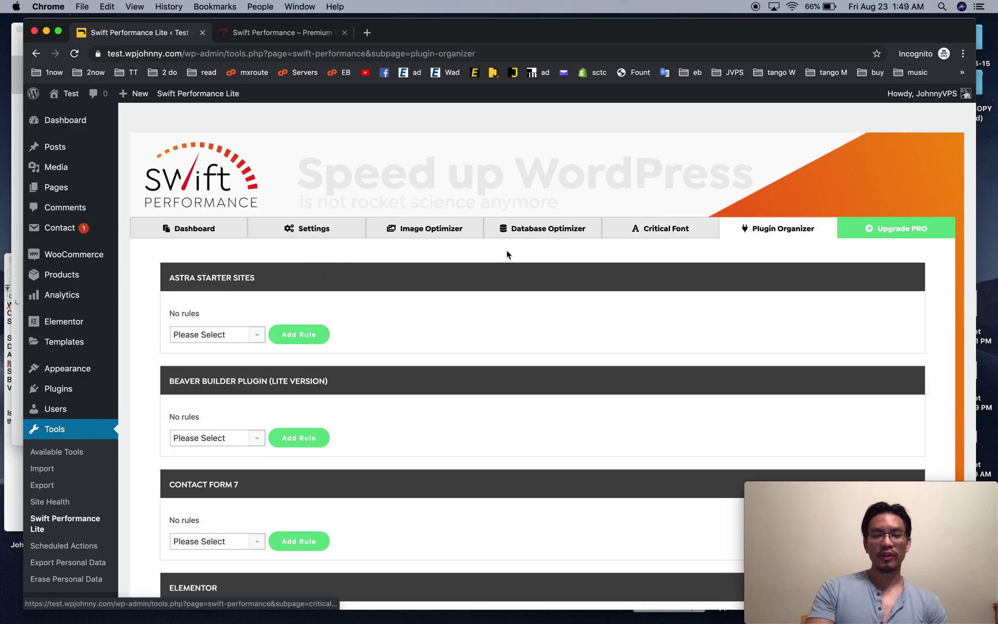
click(74, 395)
key(super+f)
text(swift)
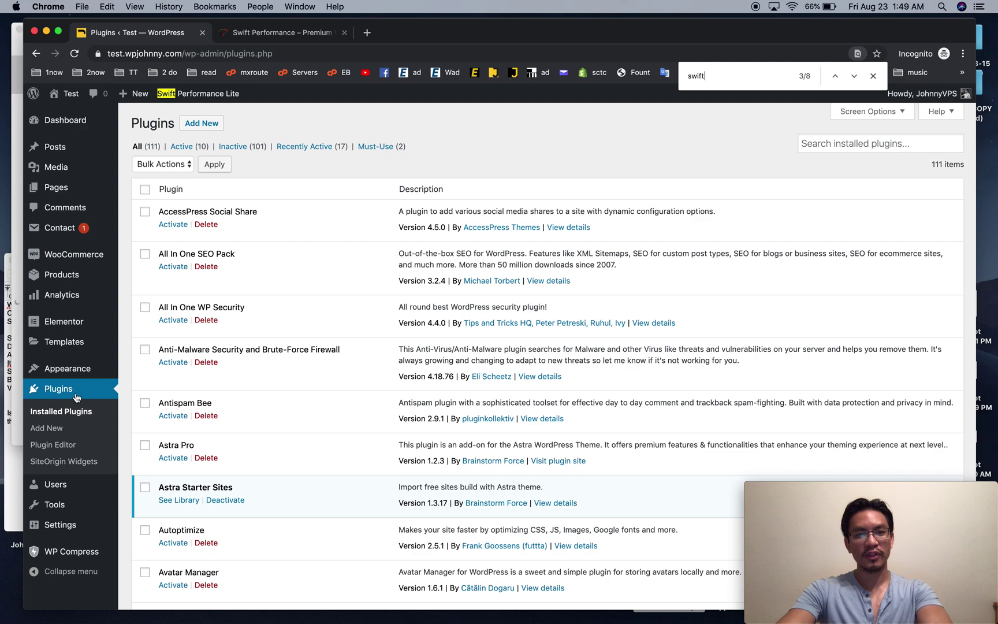
key(Return)
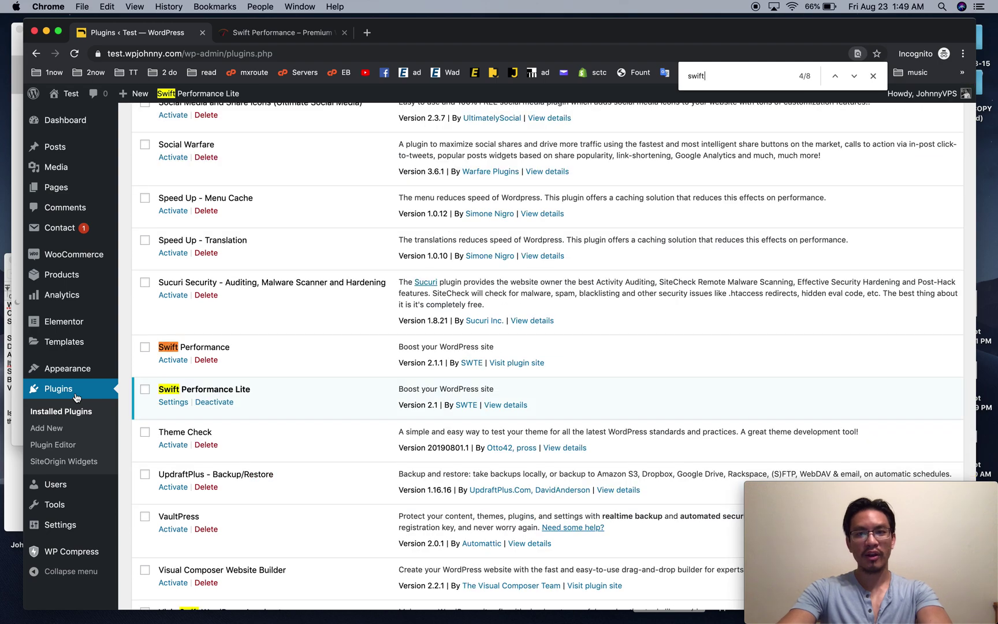
click(213, 402)
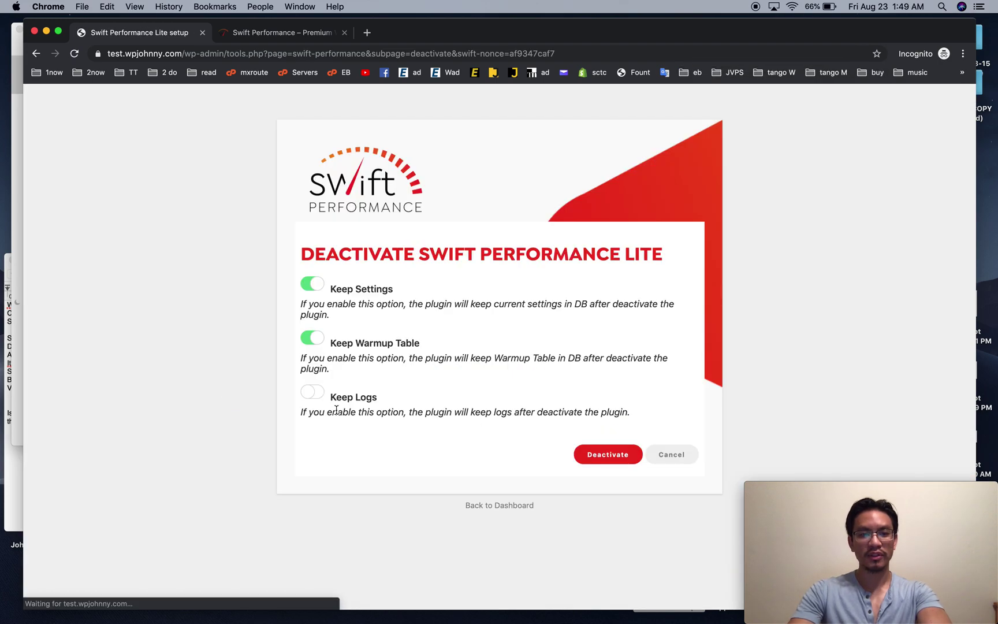
click(610, 463)
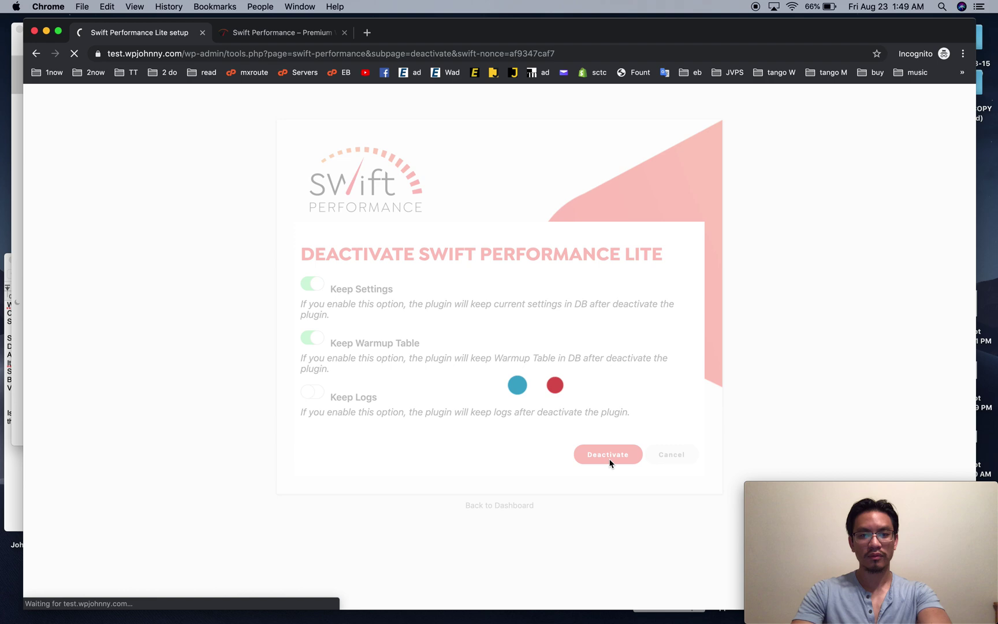
Activate the paid Swift Performance plugin and open its Settings from the admin bar
key(super+f)
text(swift performance)
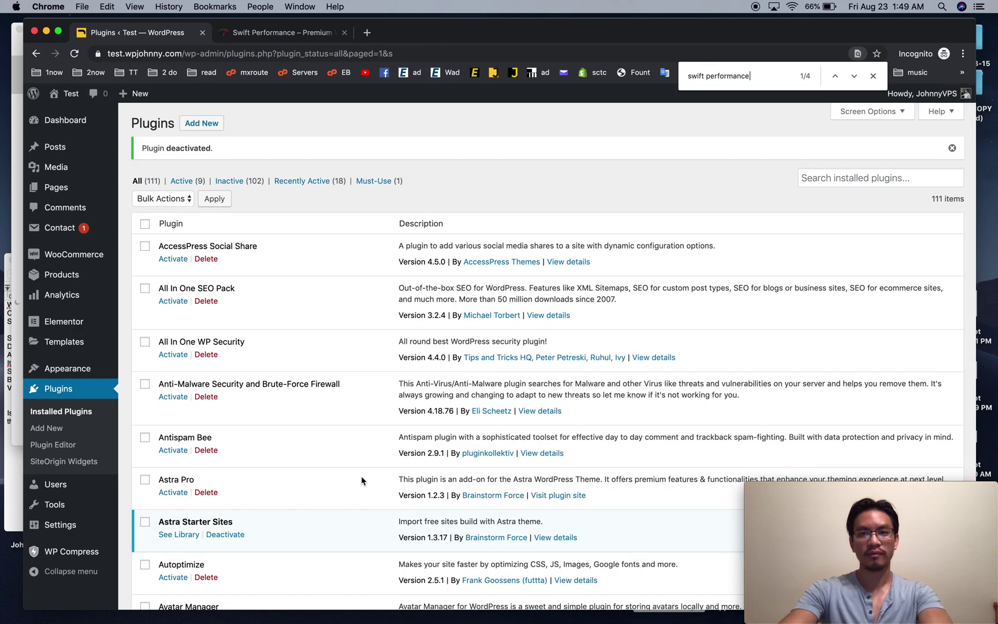
key(Return)
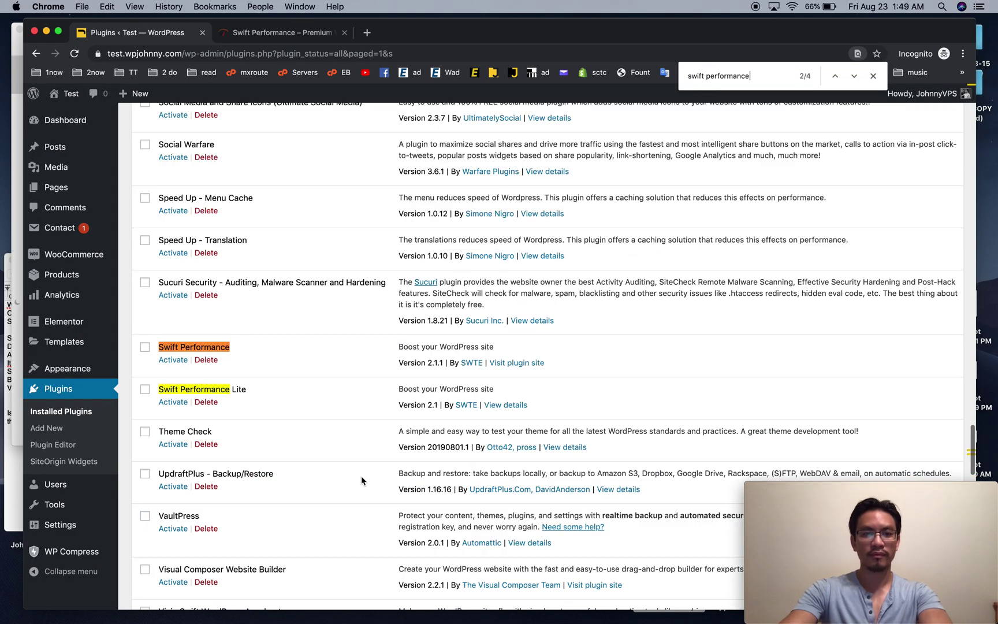
click(174, 360)
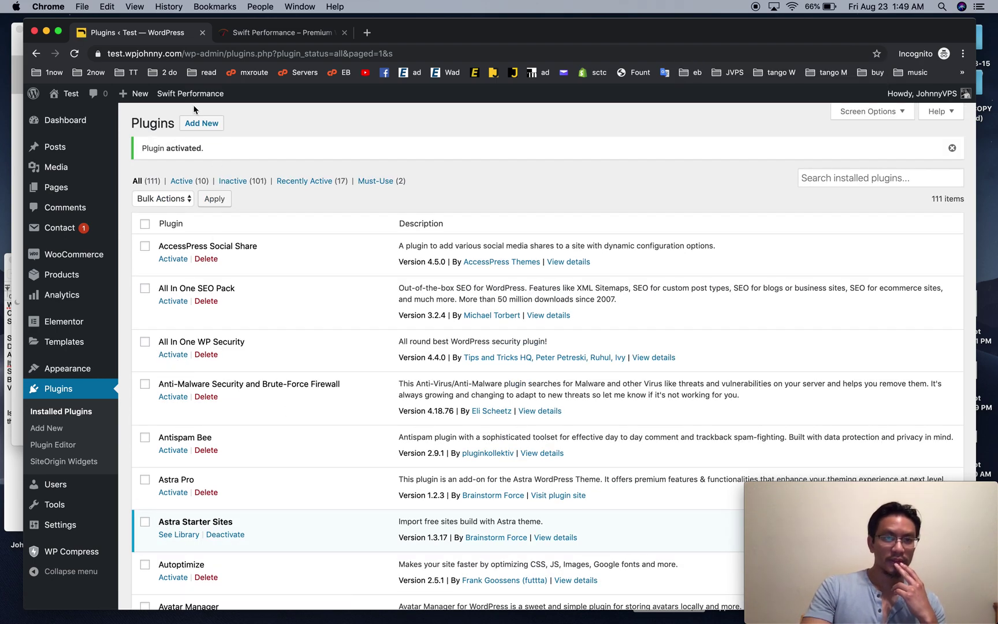
mouse_move(190, 93)
click(181, 162)
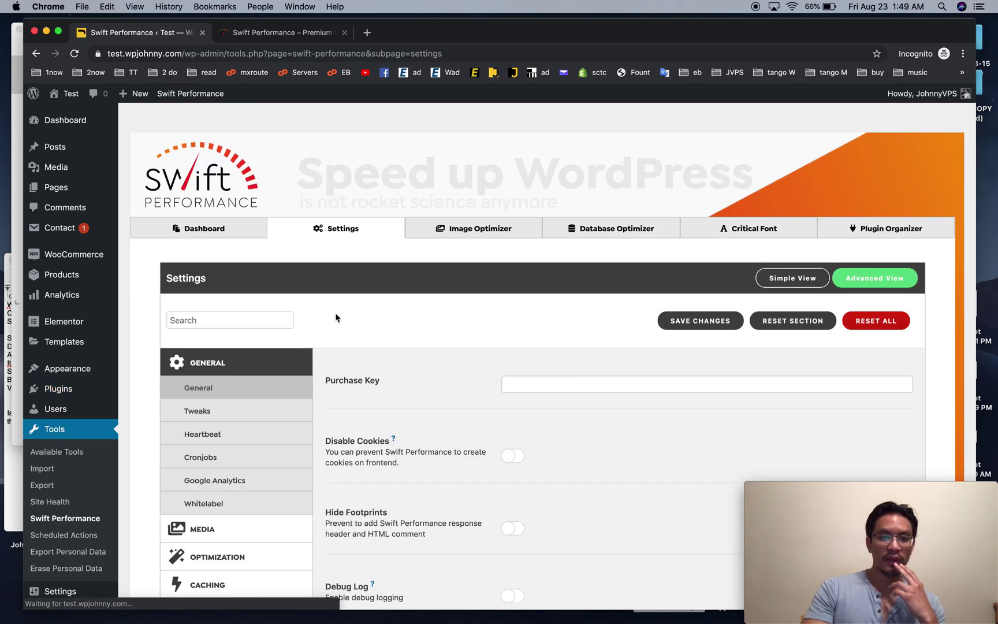
Select the Purchase Key field, then look over the General Tweaks settings
scroll(459, 407, down, 3)
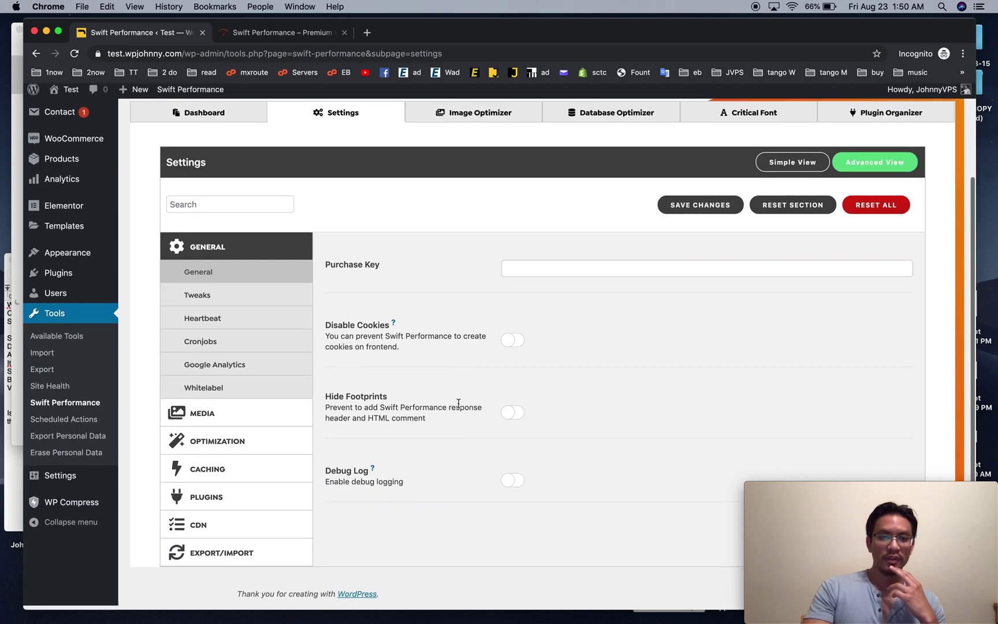
click(569, 276)
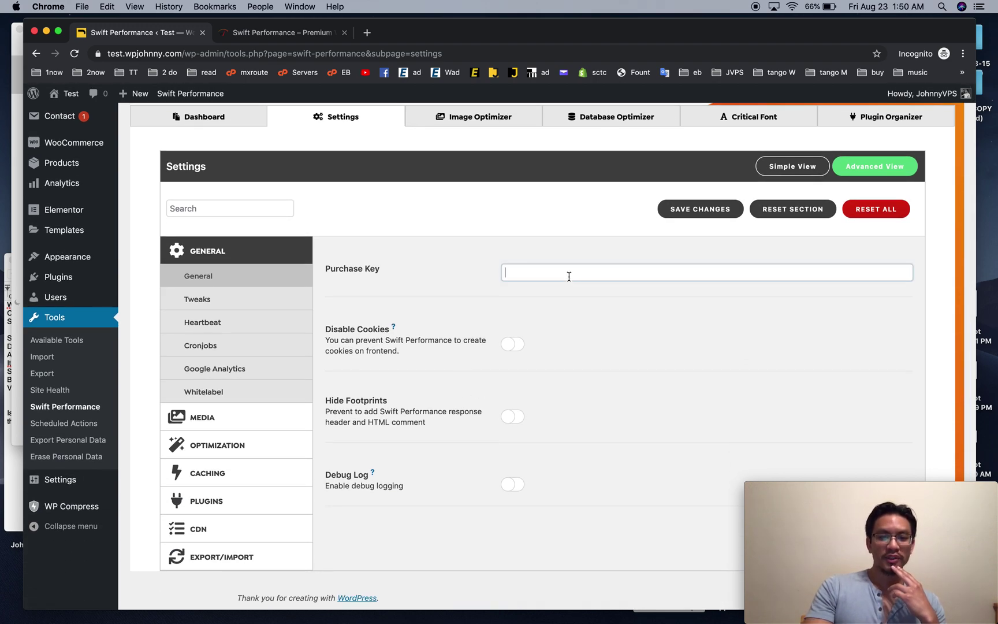
click(234, 298)
scroll(437, 367, down, 7)
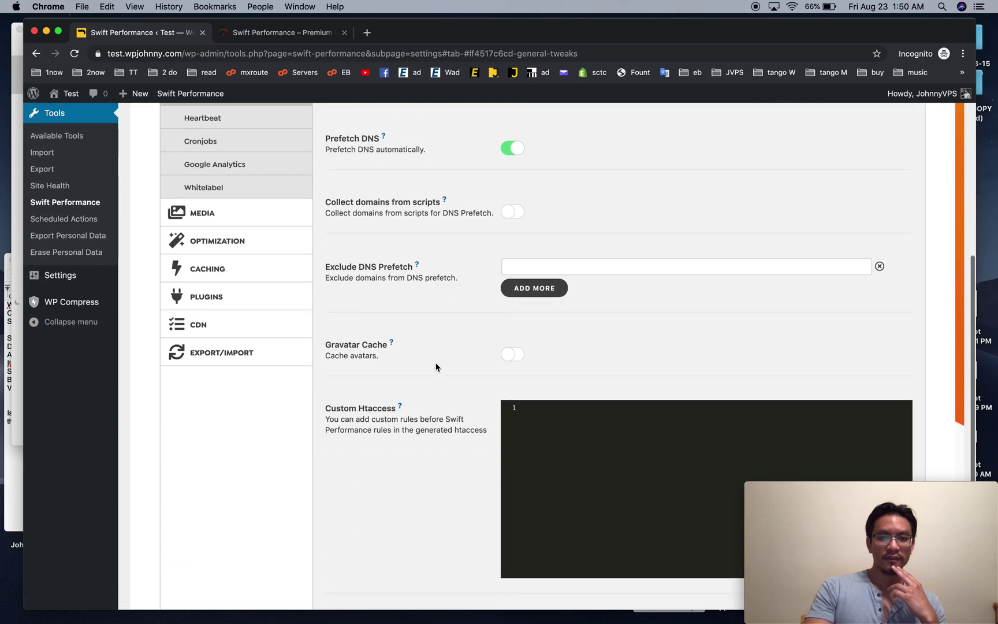
scroll(427, 363, up, 7)
Step through Heartbeat, Cronjobs, Google Analytics and Whitelabel, returning to Cronjobs
click(246, 311)
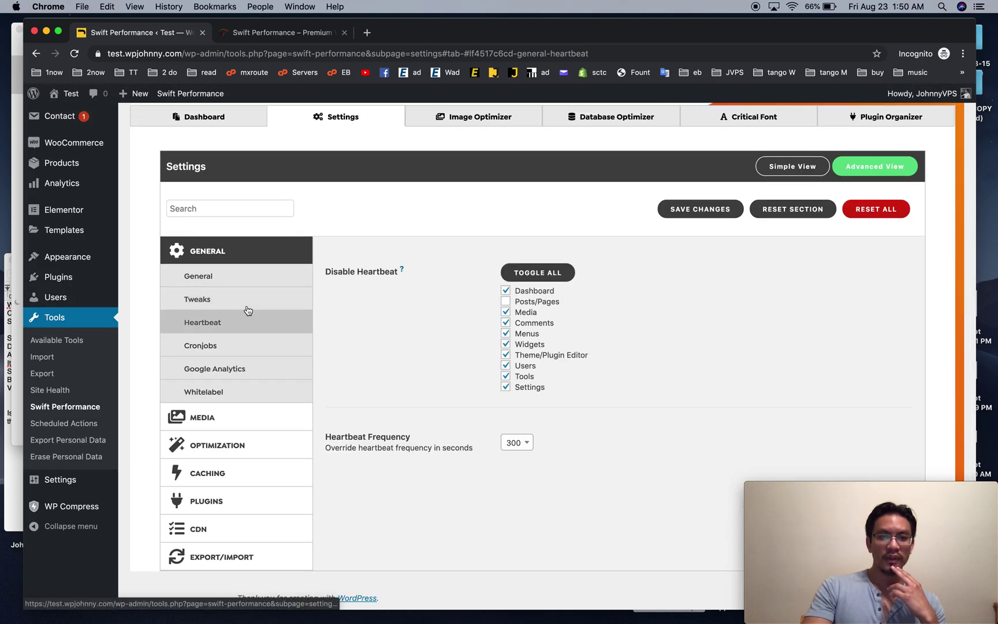
click(247, 353)
click(246, 370)
click(243, 386)
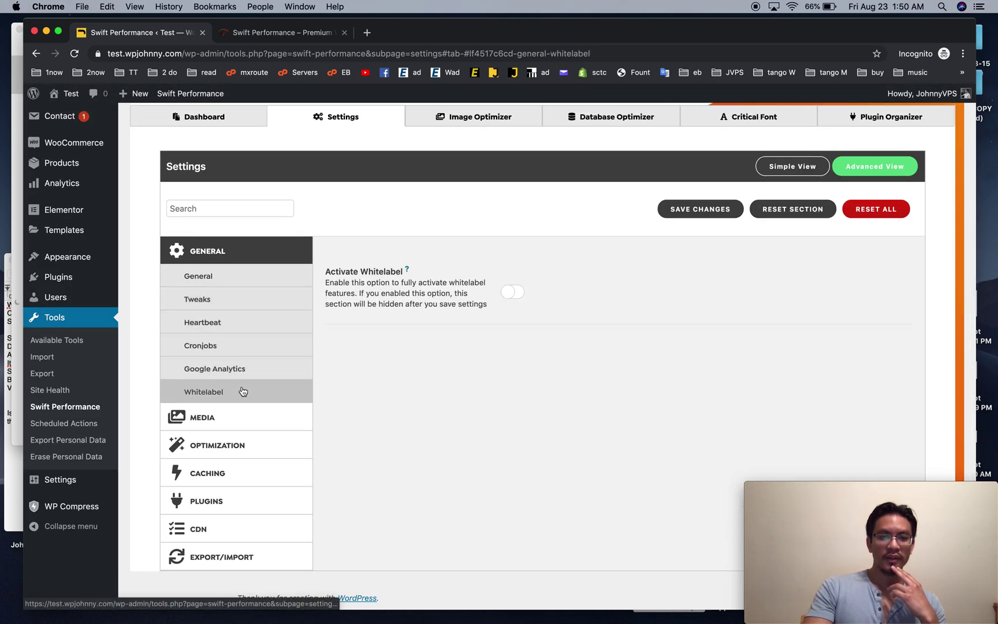
click(247, 349)
Check the WebP choices under Media Images, then turn on Youtube Smart Embed in Embeds
click(265, 418)
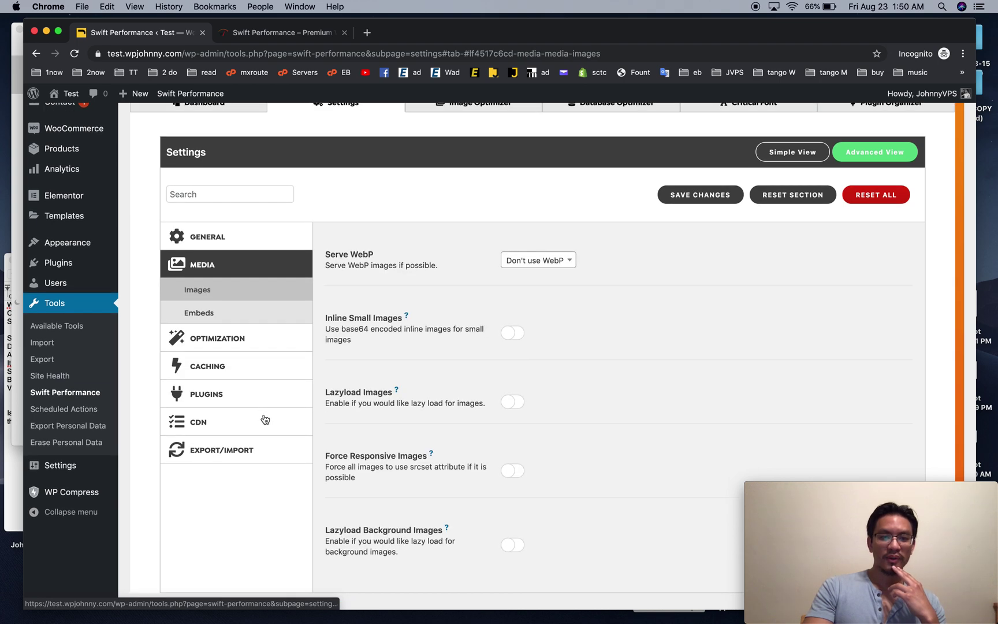
scroll(517, 367, down, 1)
click(522, 239)
click(521, 239)
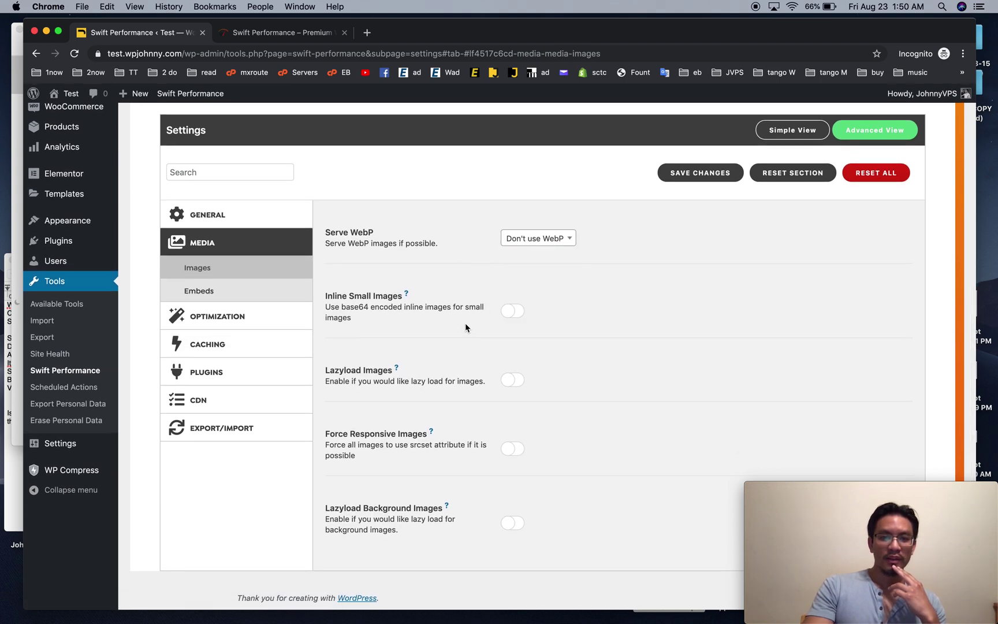
click(251, 291)
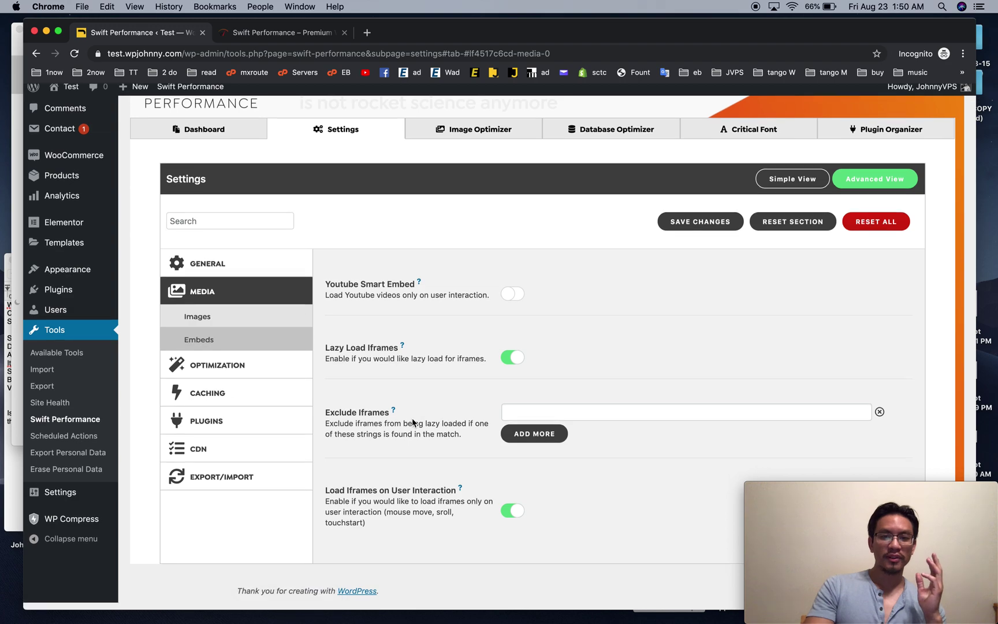
click(511, 302)
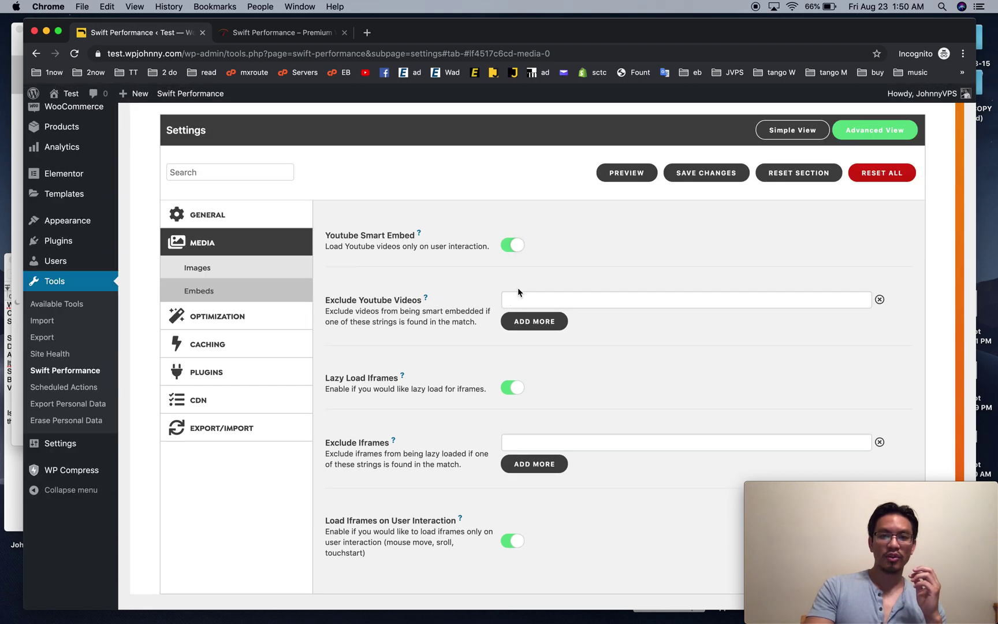
In Optimization General, leave Limit Simultaneous Threads off after trying it, then view Scripts
click(254, 291)
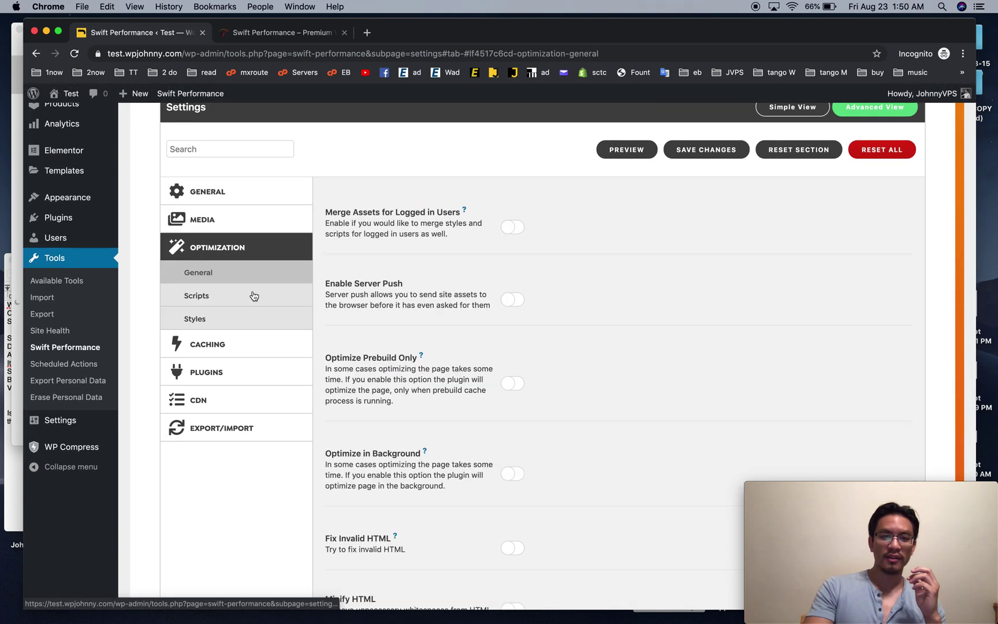
scroll(388, 349, down, 2)
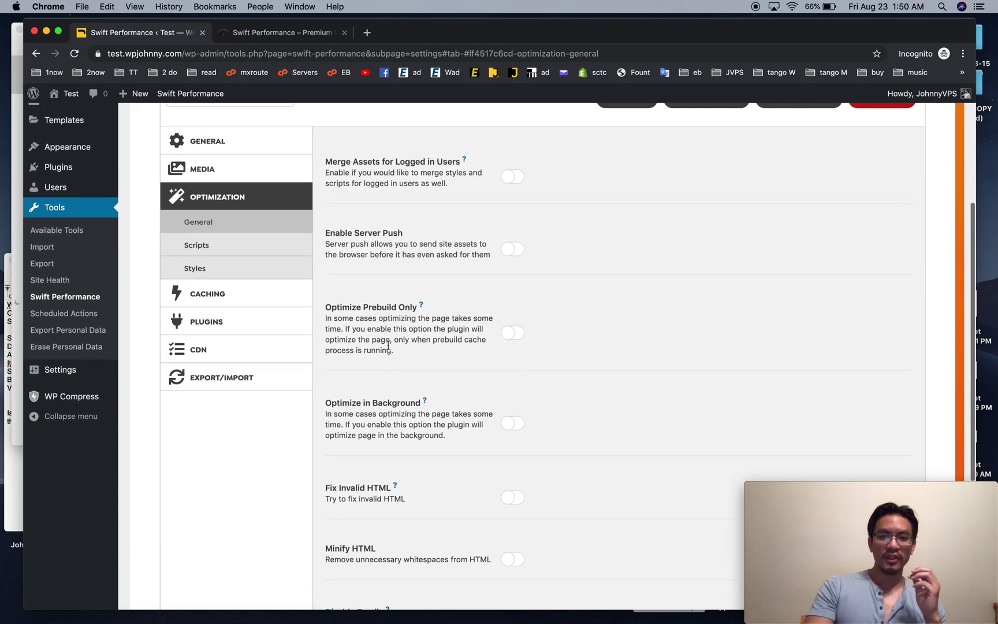
scroll(474, 351, down, 5)
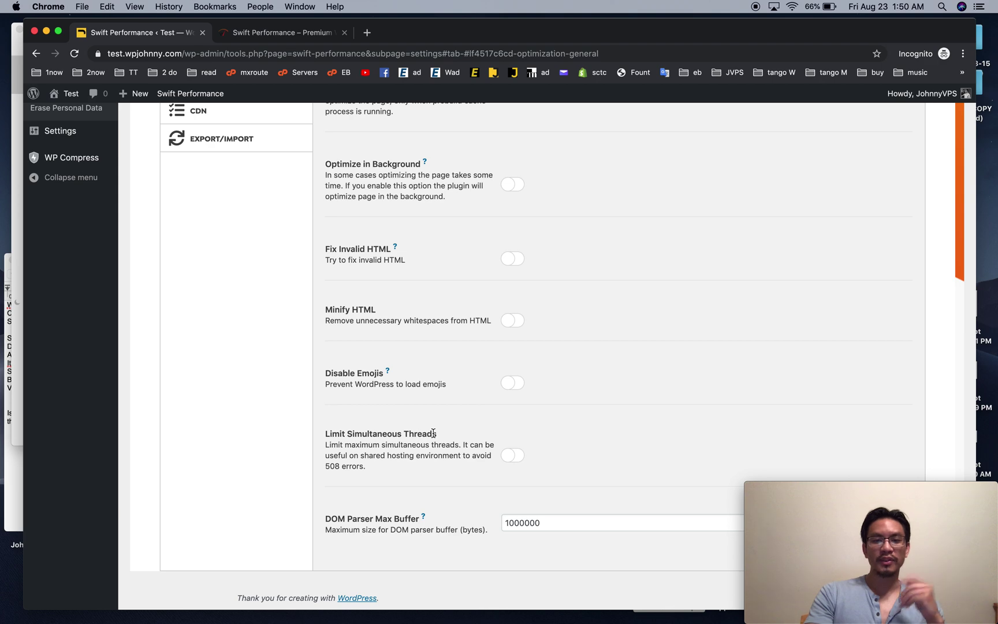
click(517, 459)
click(516, 456)
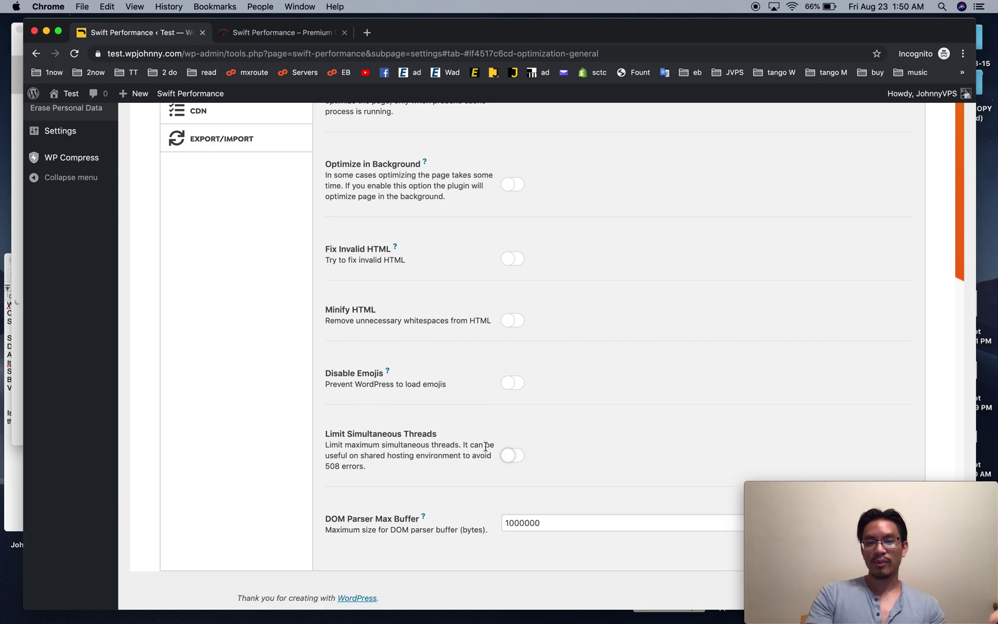
scroll(405, 383, up, 10)
click(272, 419)
click(258, 422)
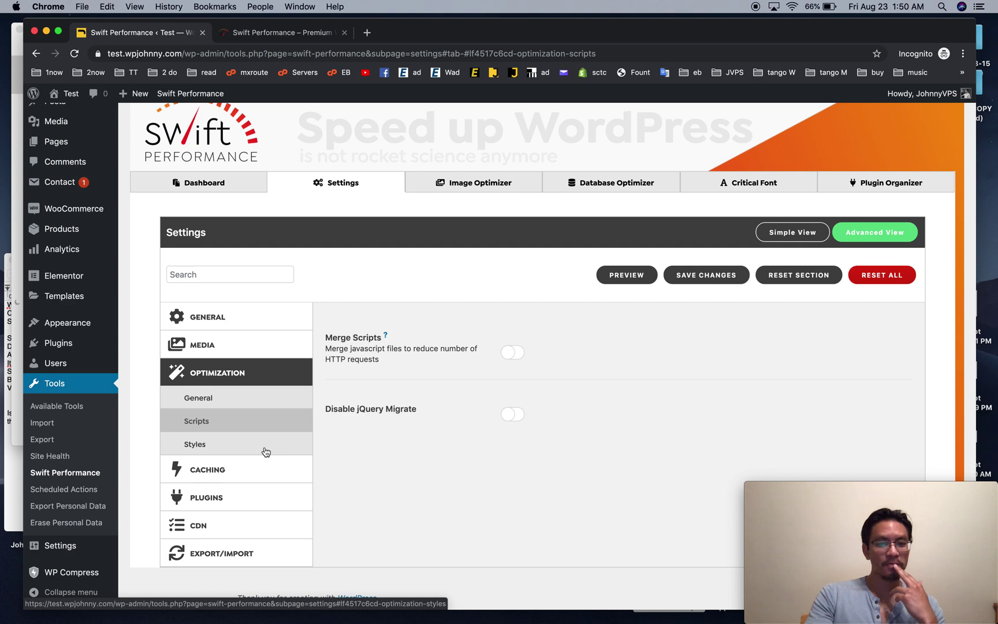
Turn on Disable jQuery Migrate in the Scripts options, then glance at Styles
click(265, 452)
click(267, 431)
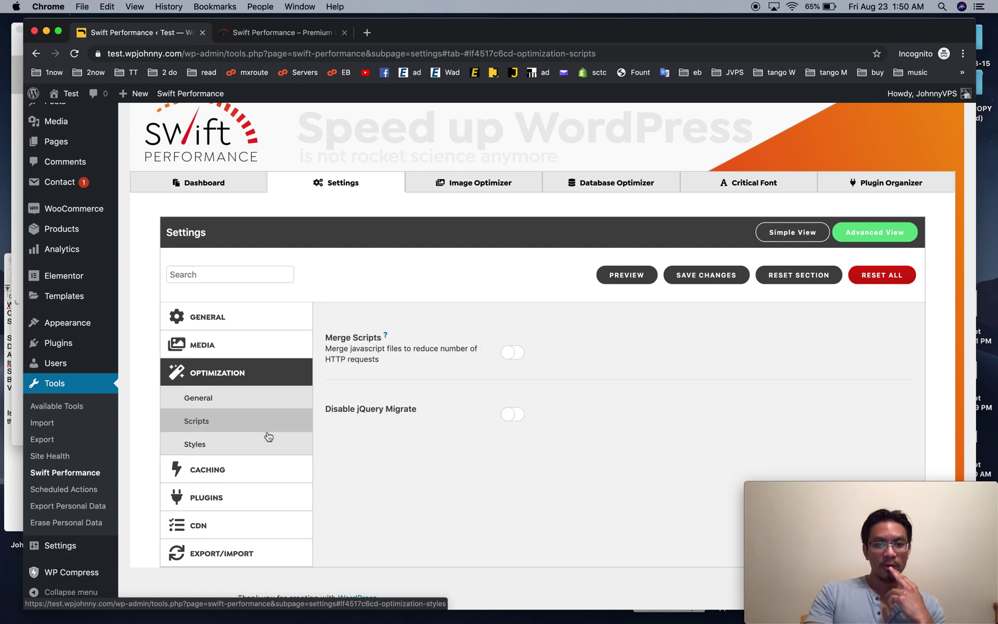
click(514, 416)
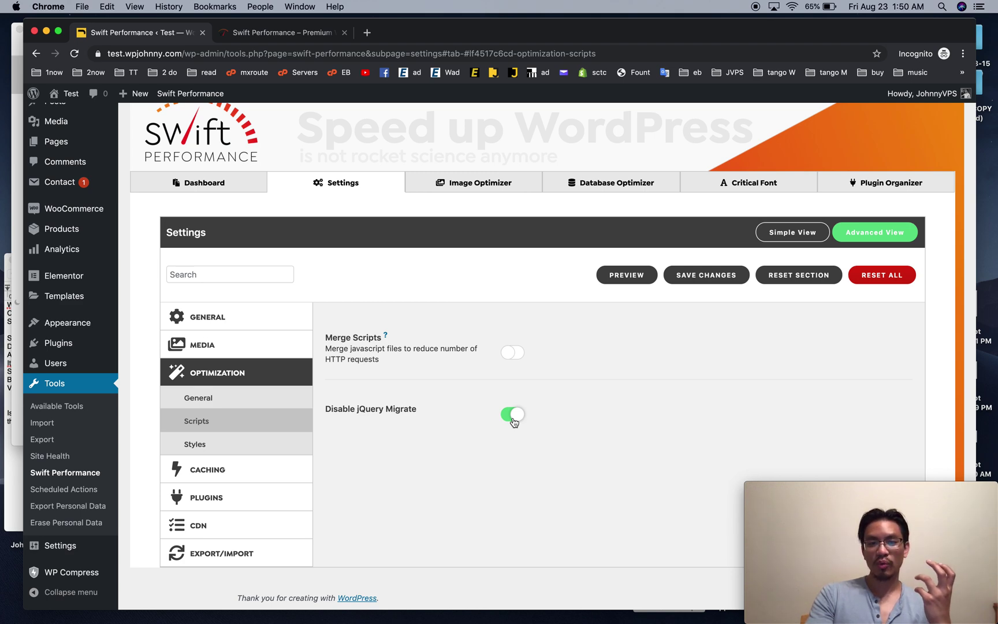
click(255, 449)
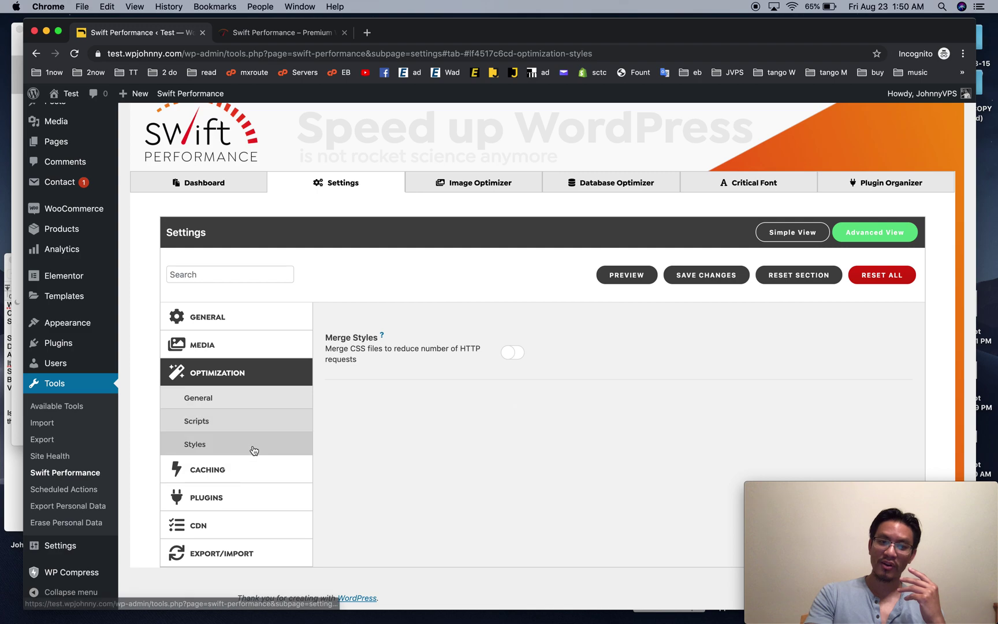
Review Caching's General, Tweaks, Exceptions, Warmup, Varnish and Appcache options, ending on Contact Form 7
click(268, 480)
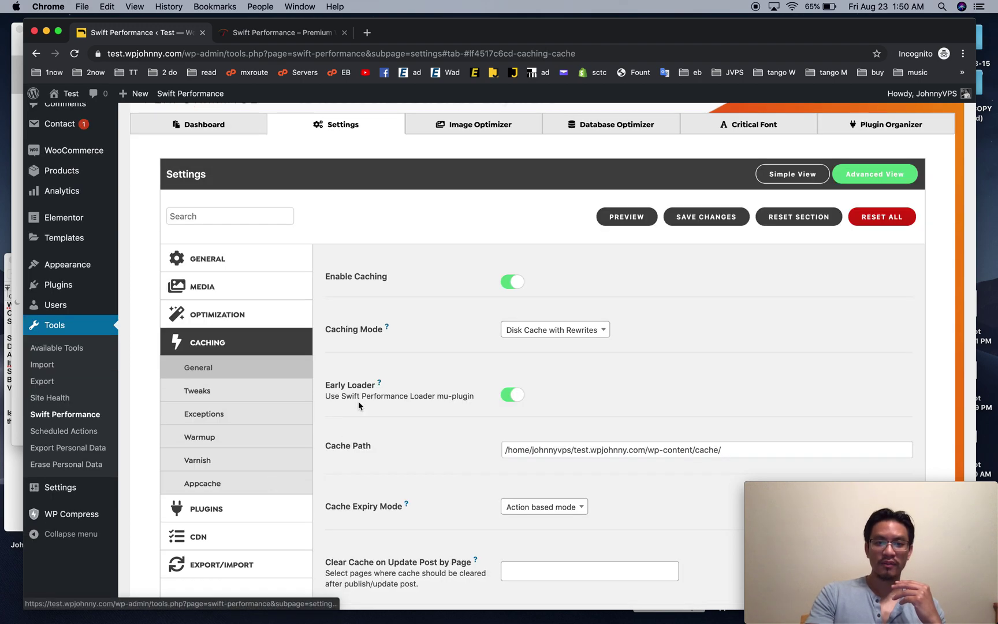
scroll(405, 465, down, 5)
scroll(405, 465, down, 10)
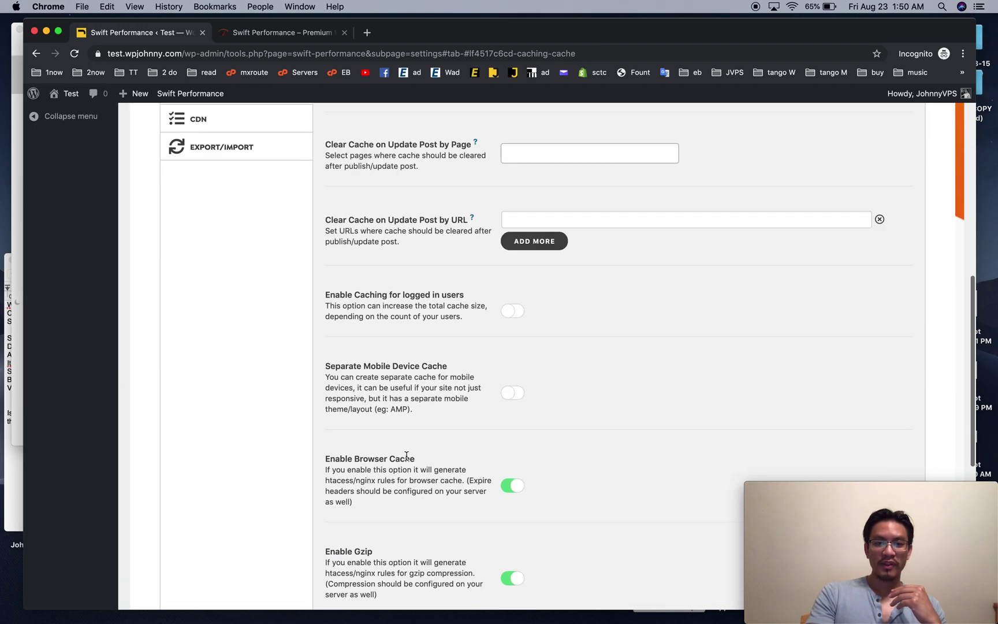
scroll(406, 455, up, 15)
click(261, 349)
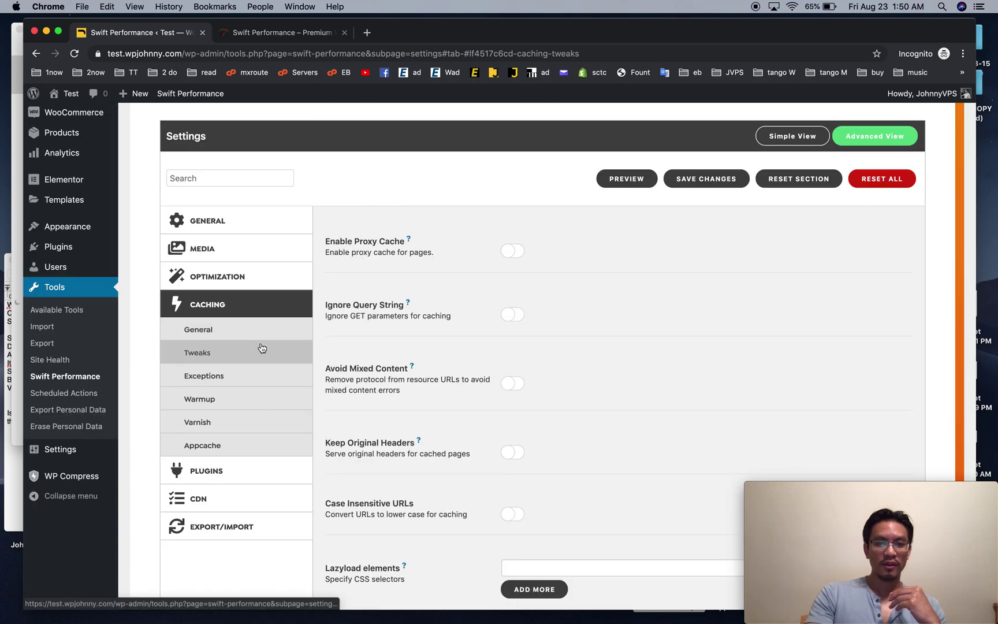
click(260, 376)
click(258, 400)
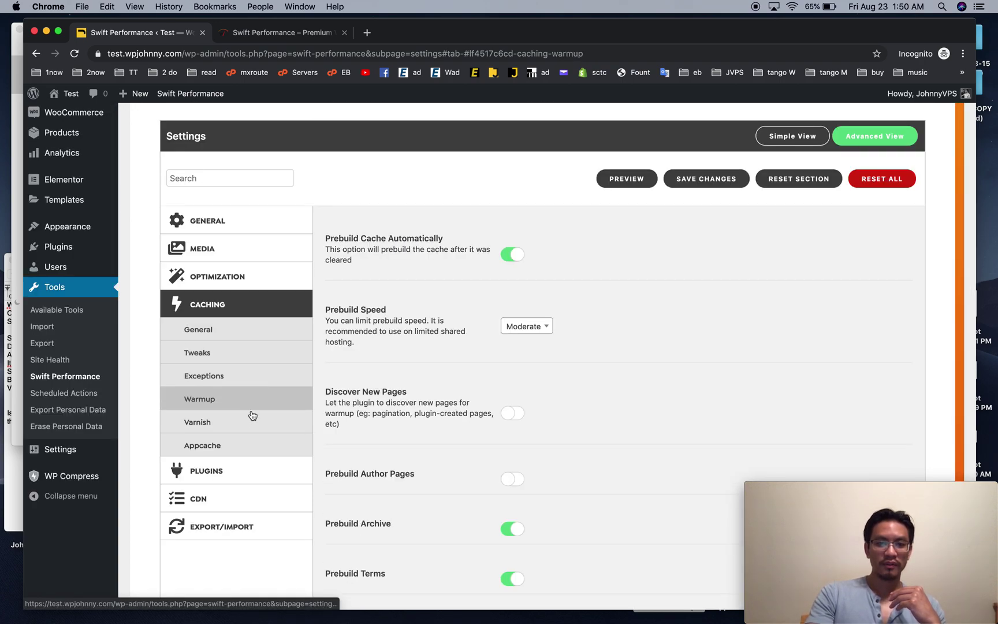
click(251, 420)
click(241, 479)
click(240, 504)
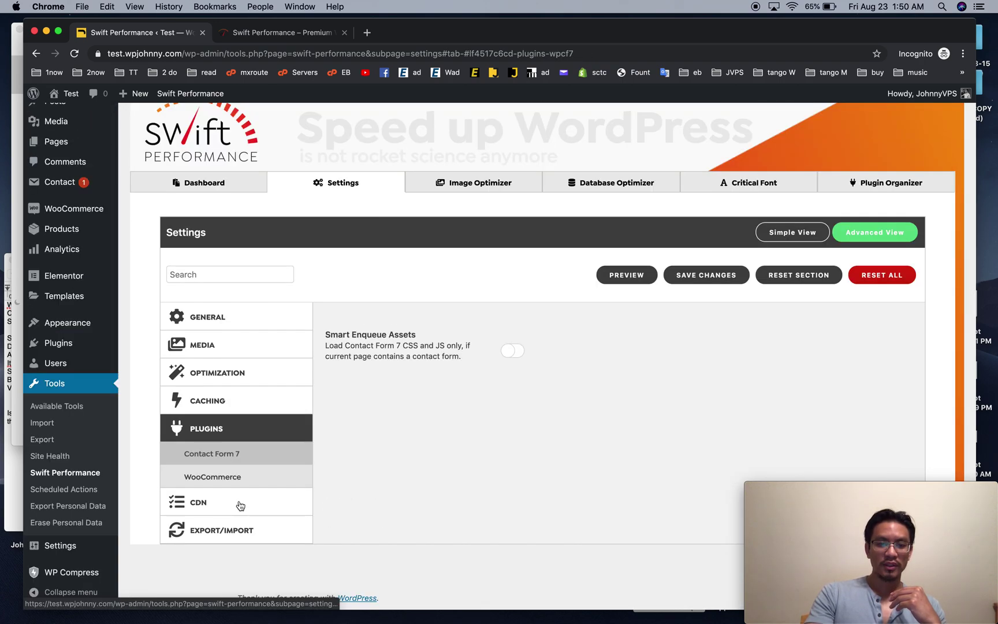
Enable Contact Form 7 Smart Enqueue Assets and keep WooCommerce Disable Cart Fragments at Don't disable
click(512, 351)
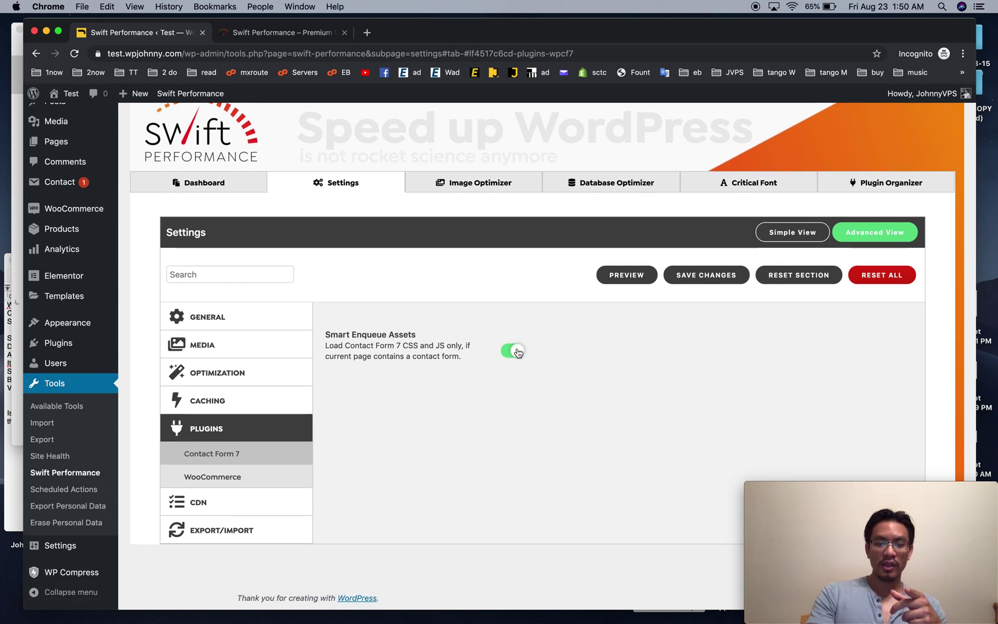
click(283, 483)
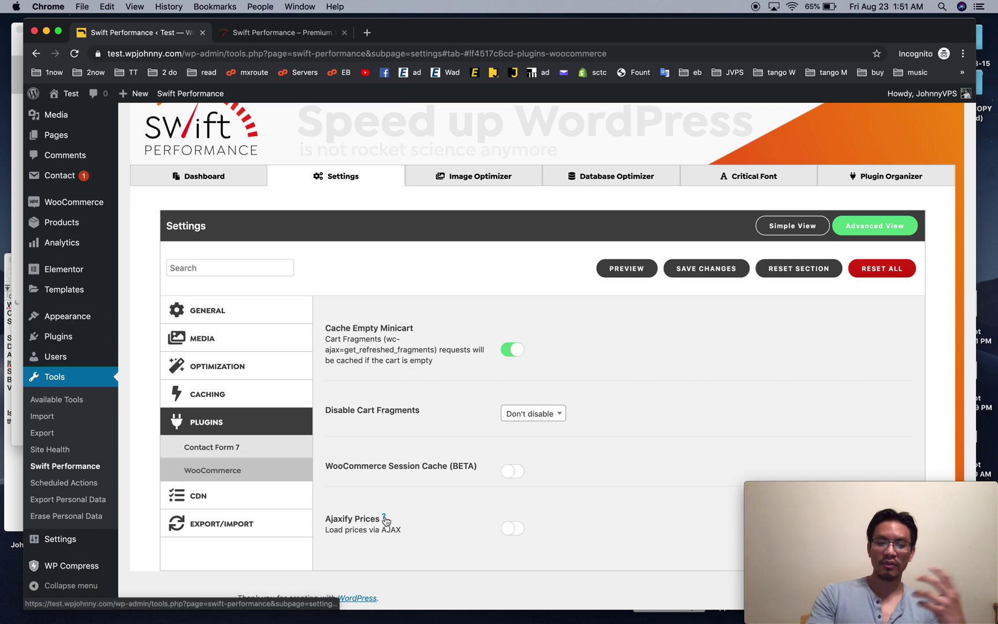
click(530, 417)
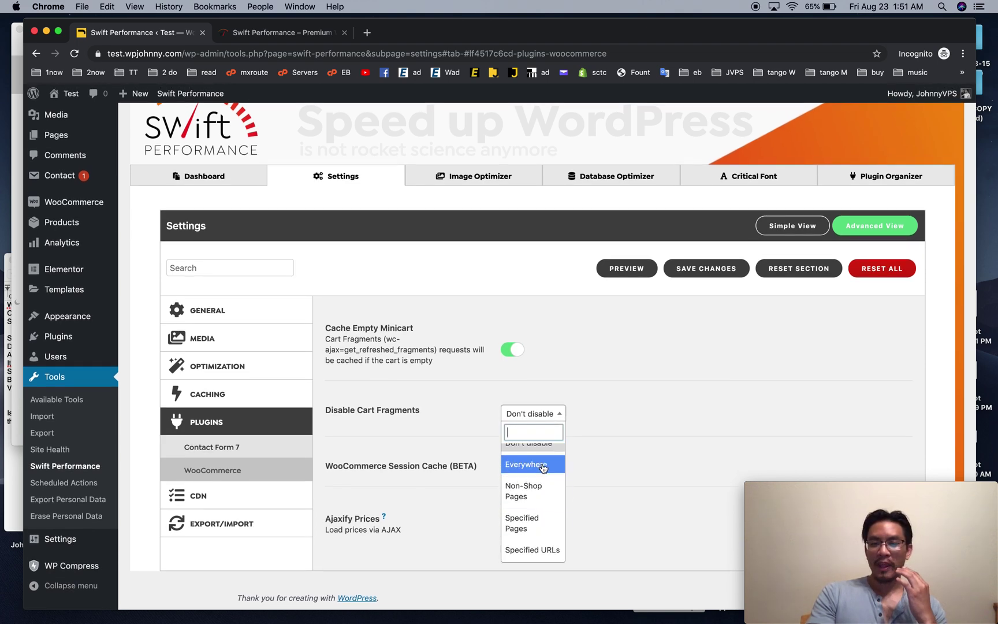
click(593, 412)
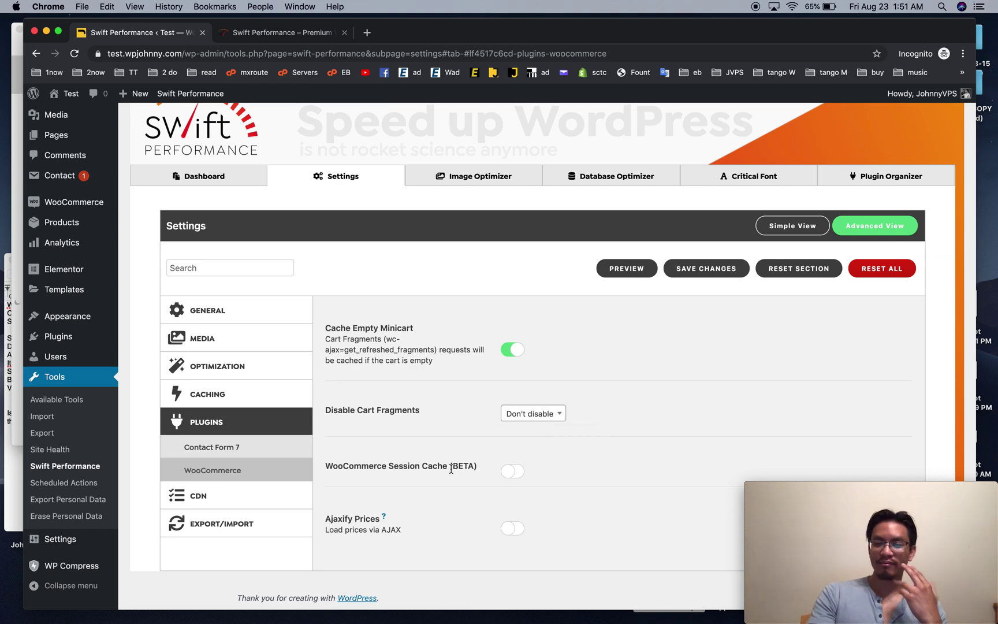
Leave settings for Image Optimizer, then browse Database Optimizer, Critical Font and Plugin Organizer pages
click(483, 173)
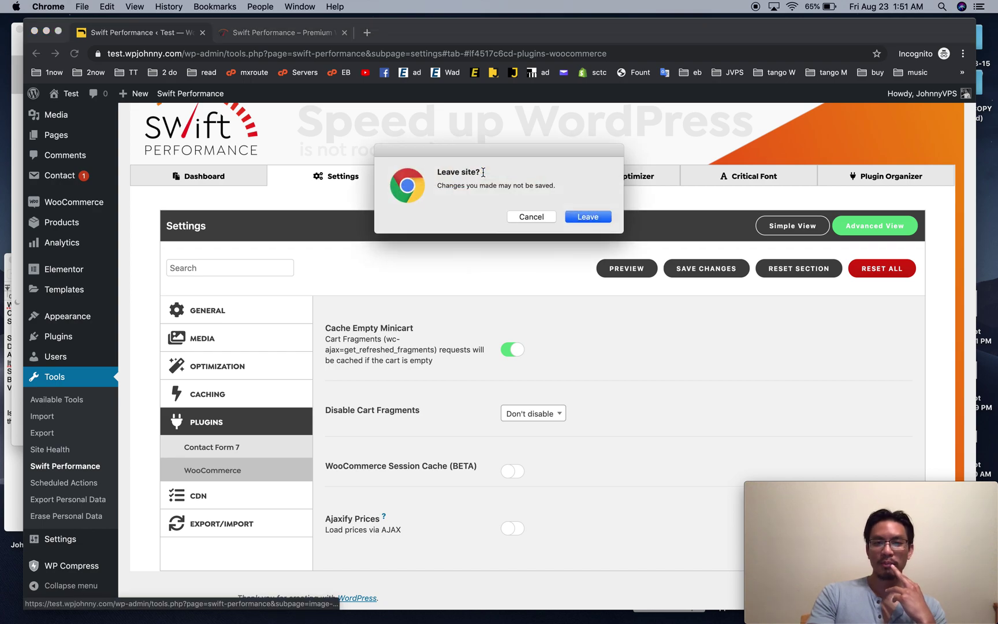
click(586, 216)
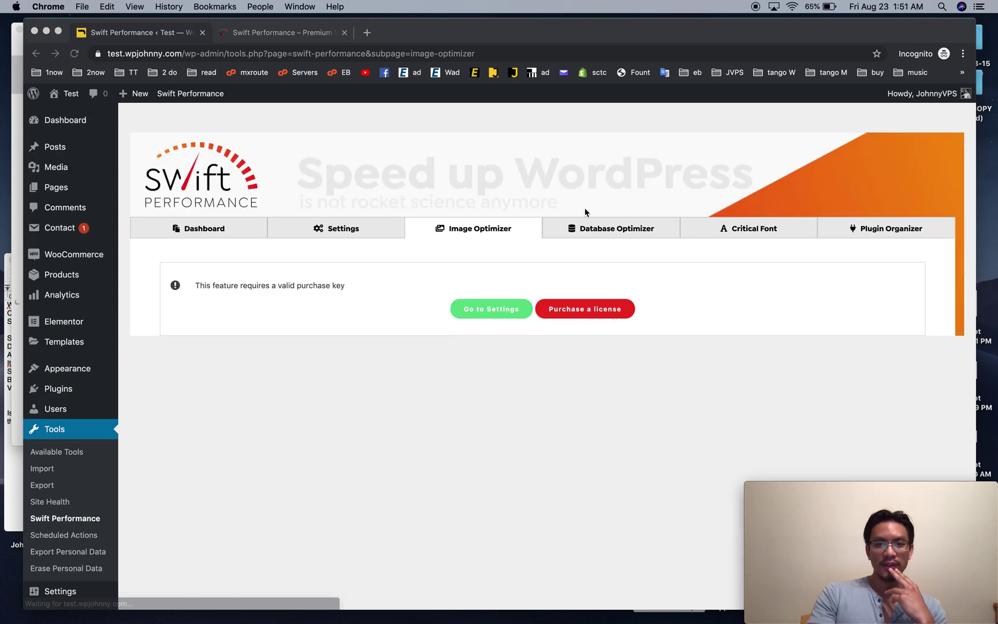
click(591, 229)
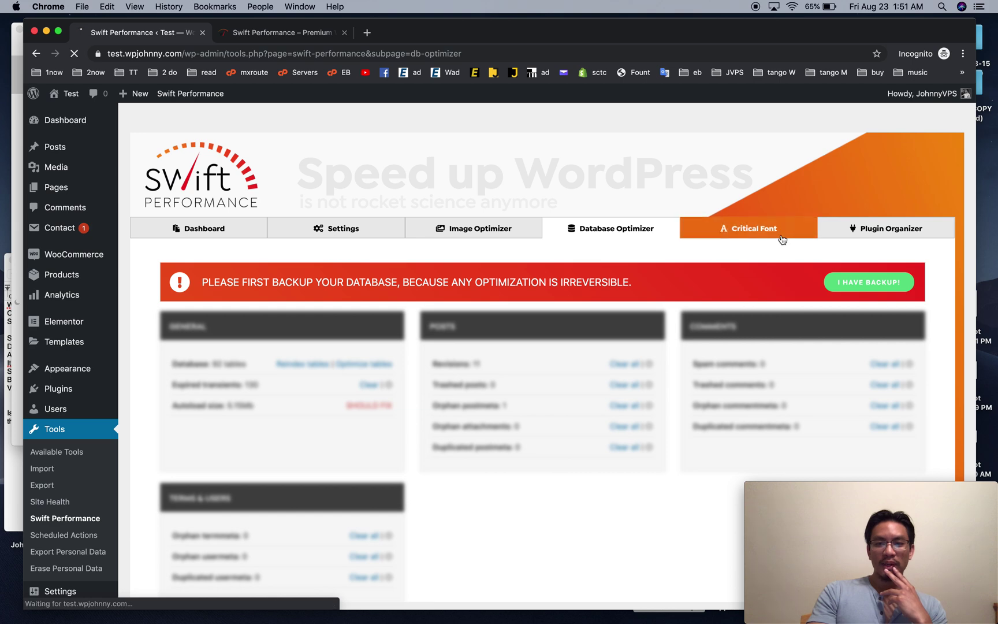
click(782, 237)
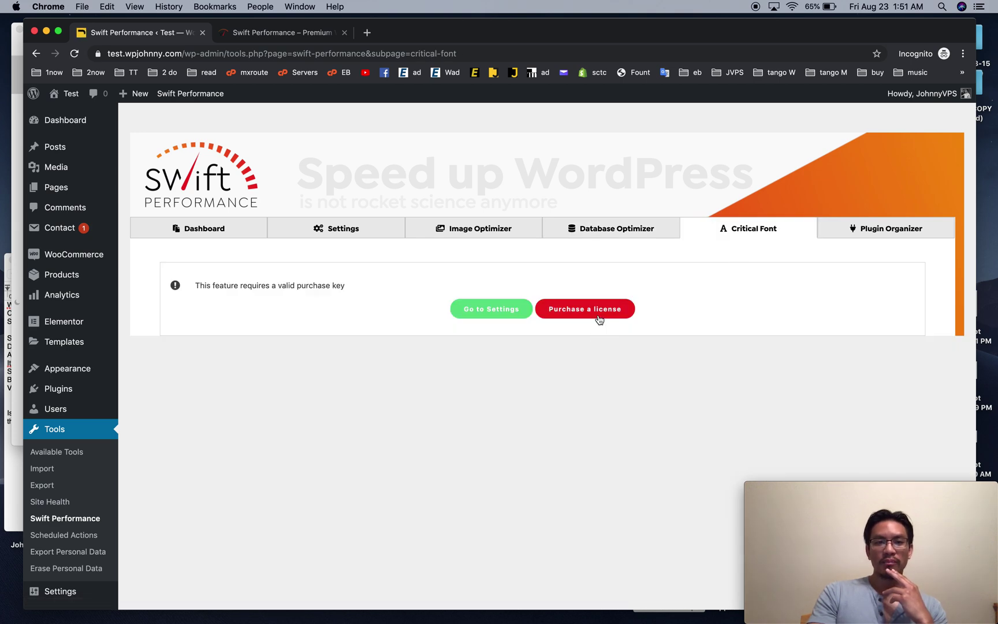
scroll(654, 393, down, 2)
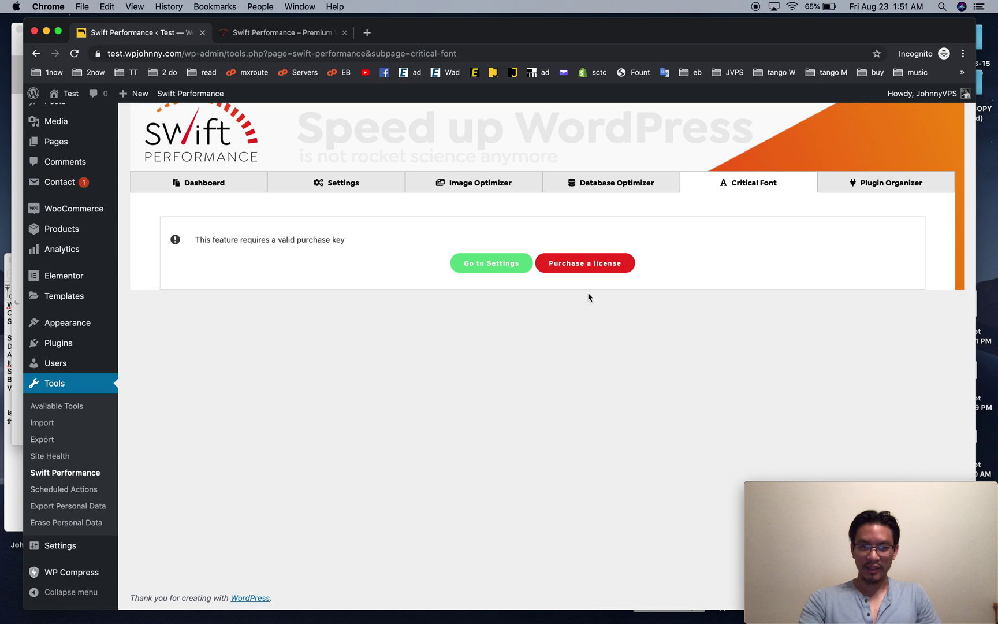
click(825, 185)
scroll(443, 431, down, 10)
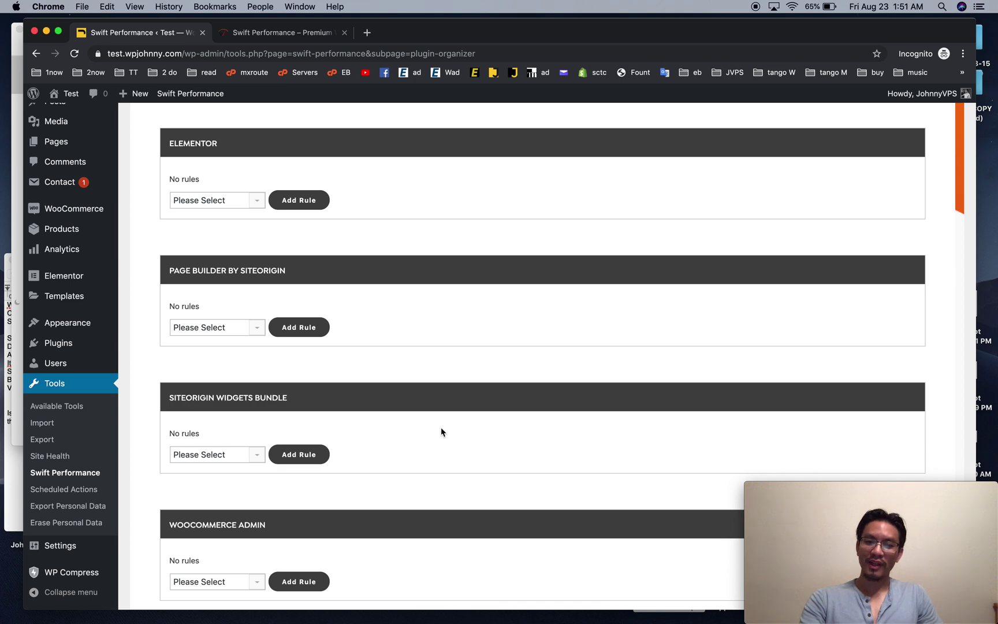
scroll(441, 432, up, 10)
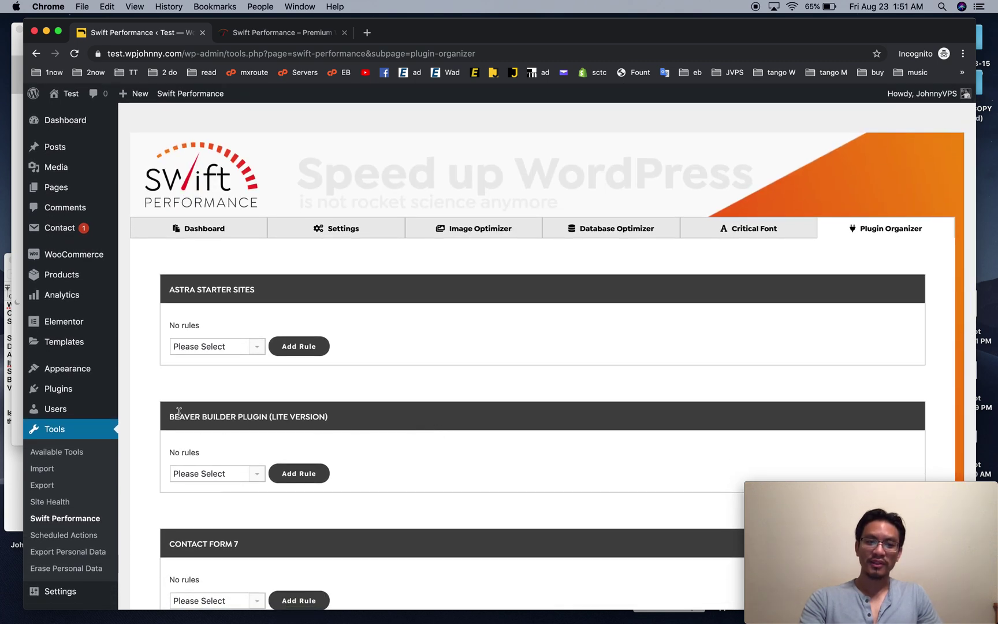